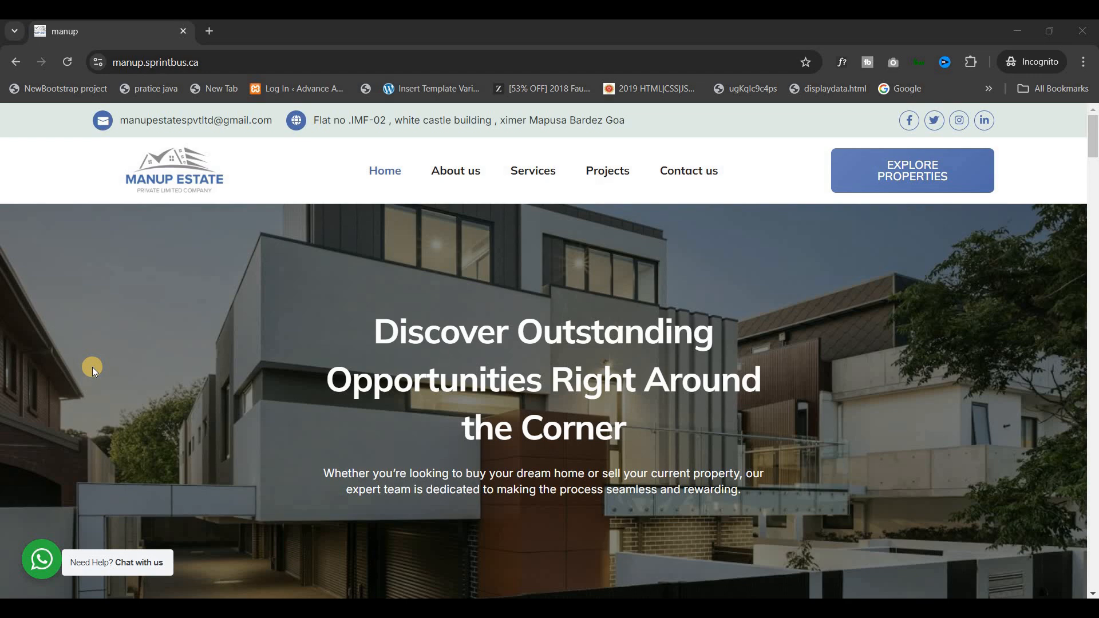
Look over the live manup website's home page from top to bottom.
left_click(1093, 131)
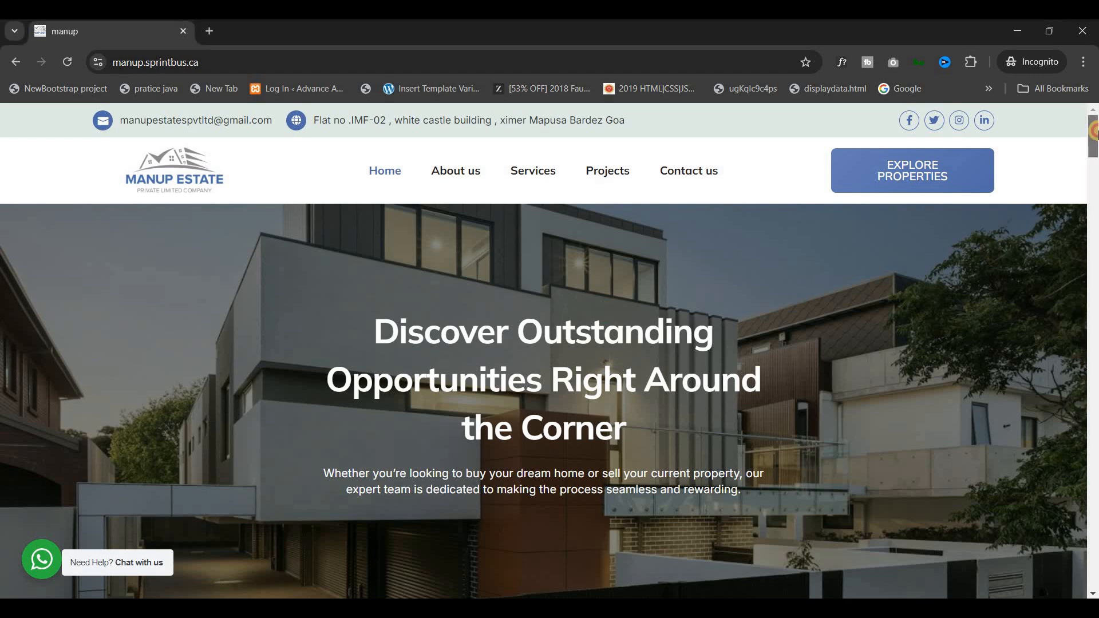
left_click_drag(1096, 131, 1095, 555)
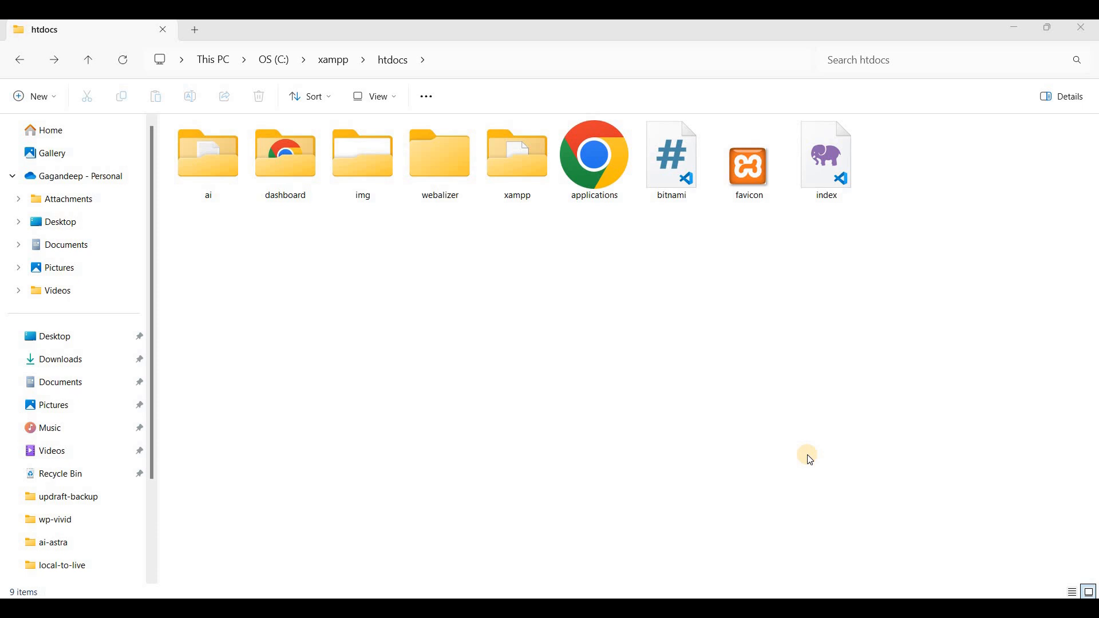
Bring up the XAMPP Control Panel, check the Apache and MySQL modules, and minimize it.
left_click(794, 608)
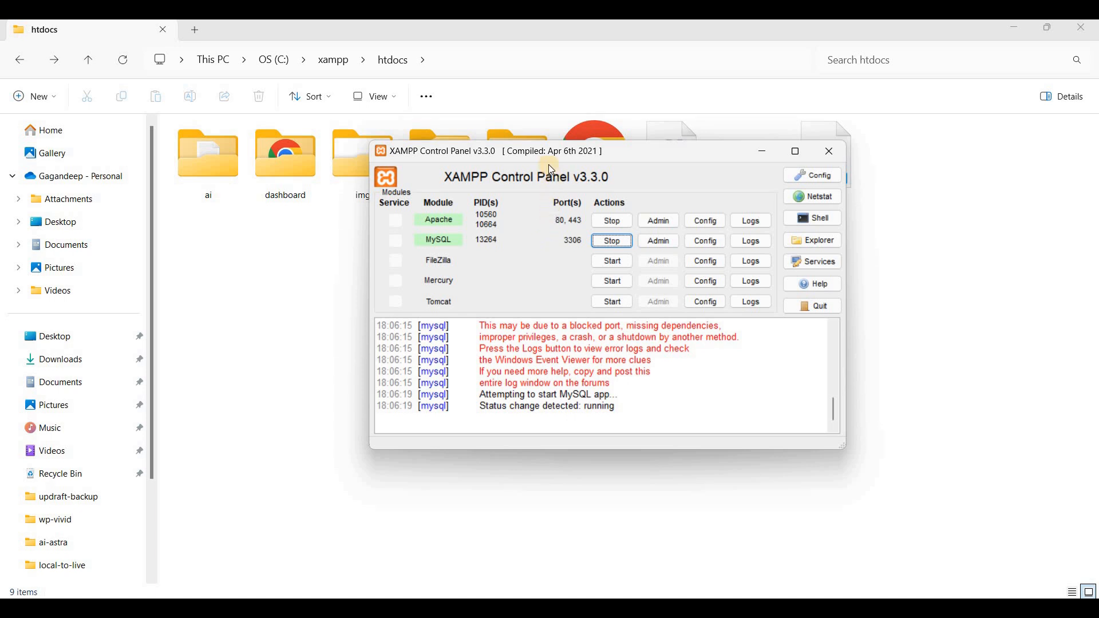
left_click_drag(628, 162, 644, 195)
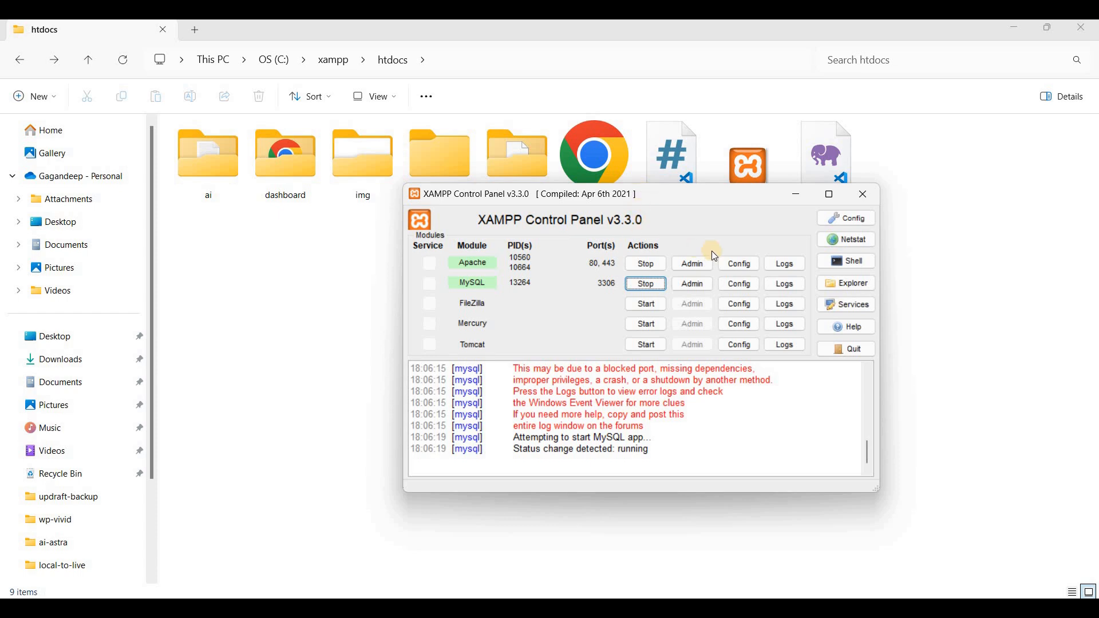
left_click(796, 199)
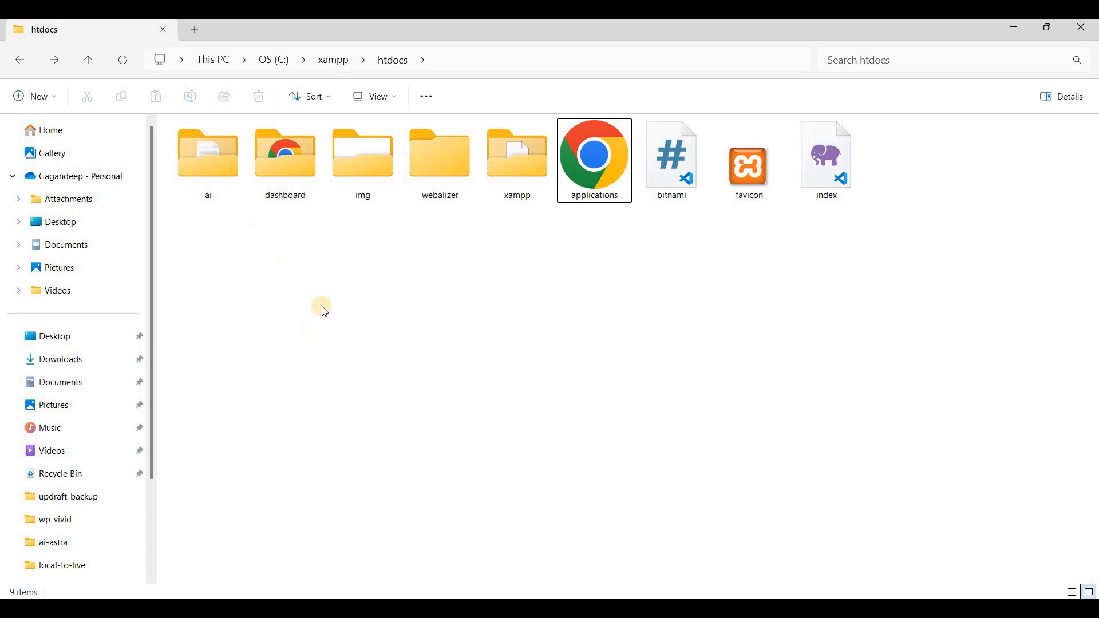
Create a new folder named manup in the XAMPP htdocs directory and open it.
right_click(323, 288)
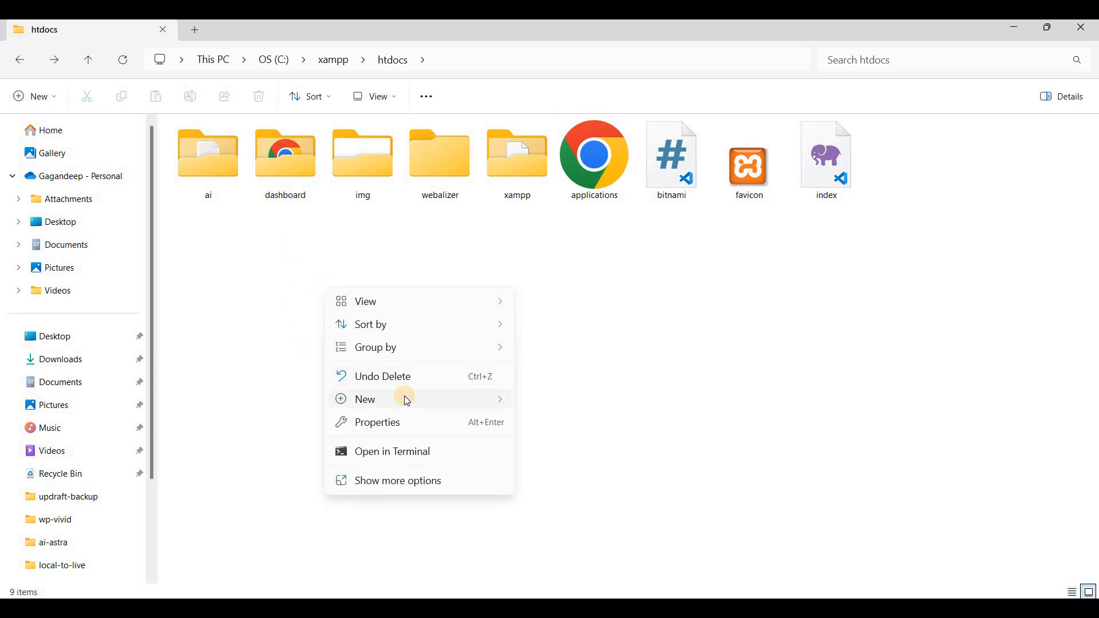
mouse_move(405, 397)
left_click(575, 123)
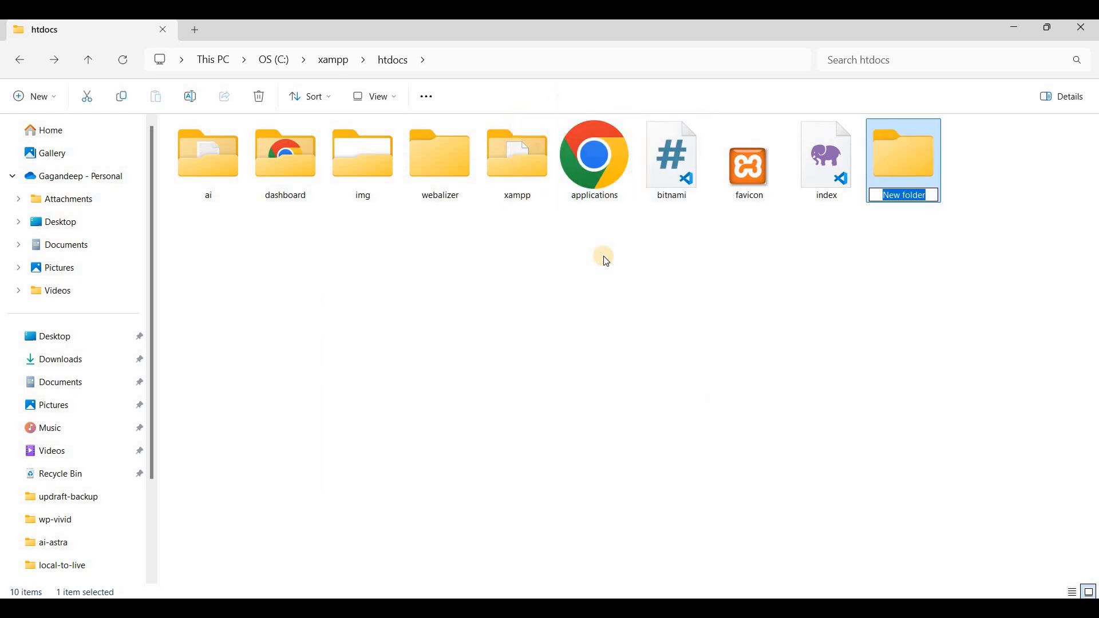
type("manup")
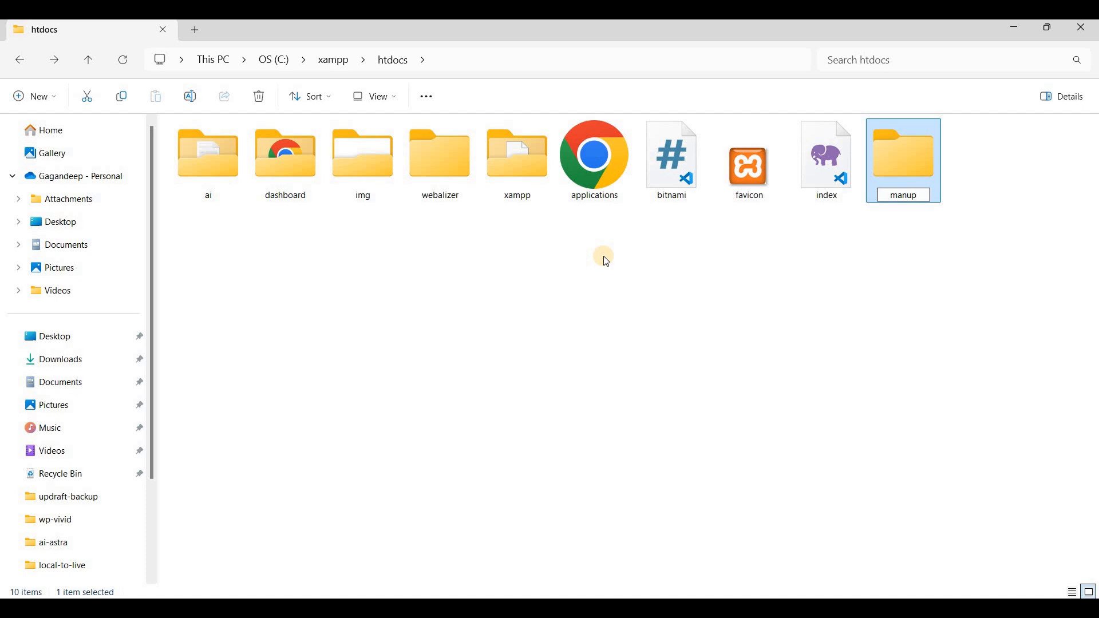
key("Return")
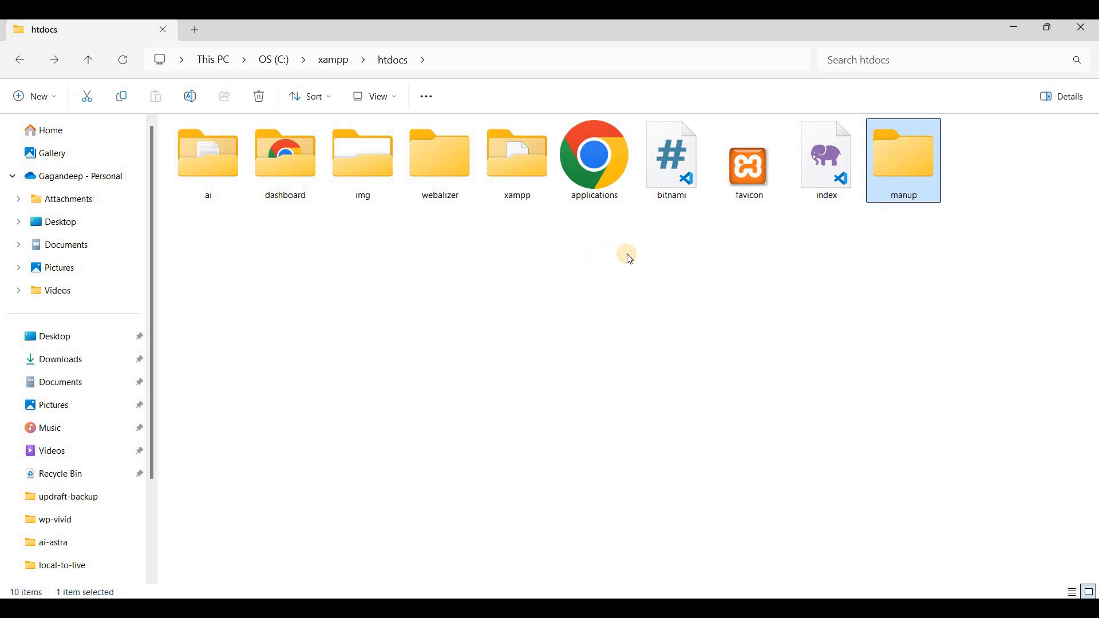
double_click(903, 181)
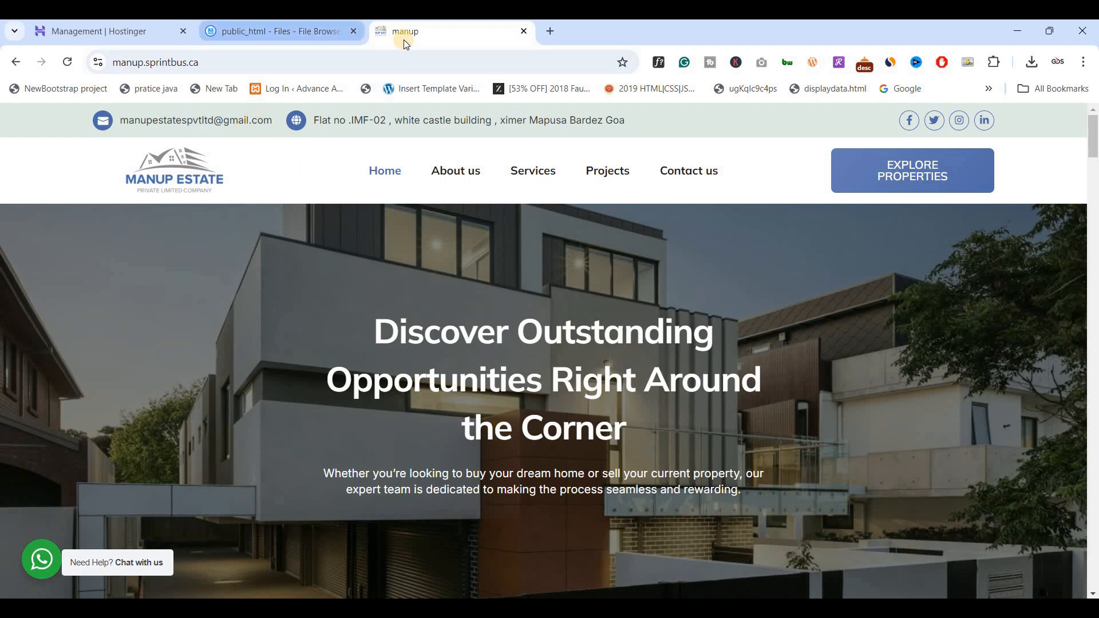
Switch to the hosting File Browser in Chrome and look through the public_html folder listing.
left_click(248, 36)
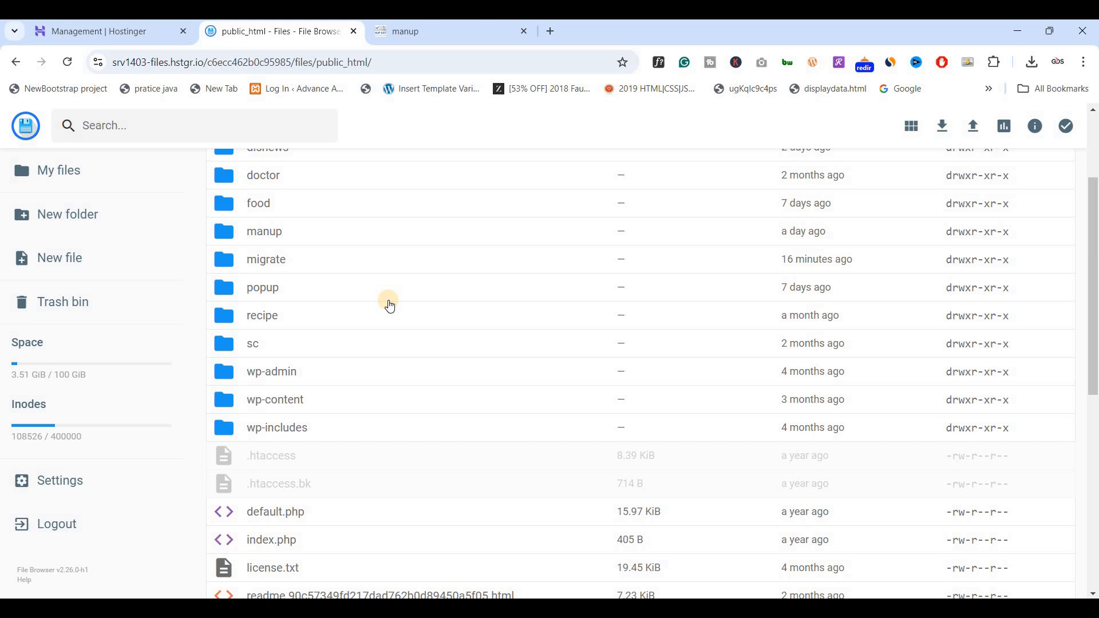
scroll(435, 309, "up", 1)
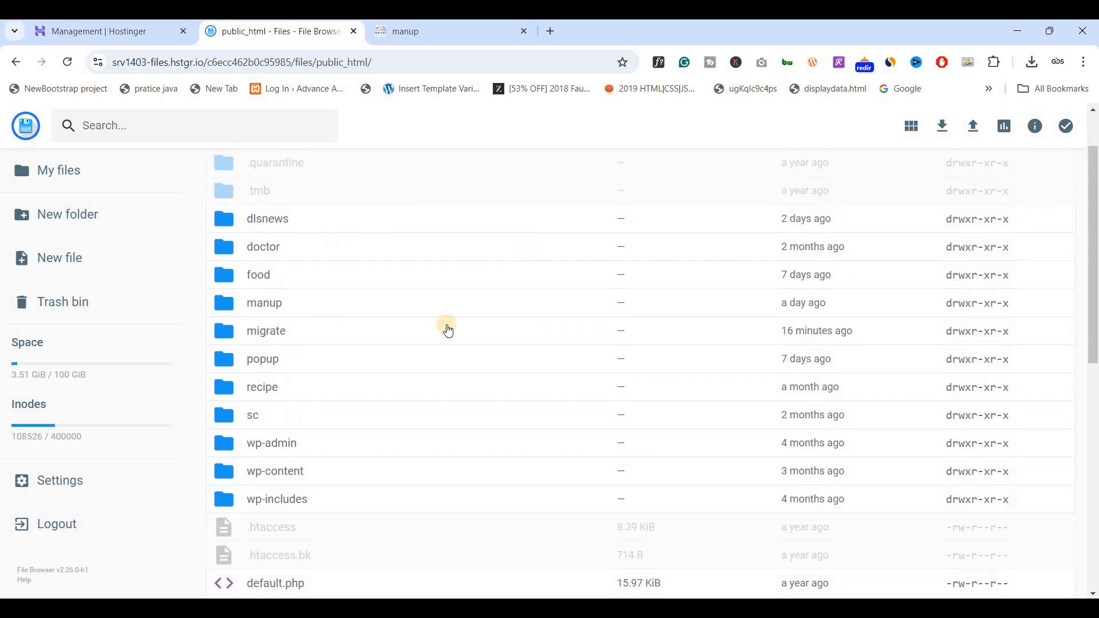
scroll(390, 341, "up", 1)
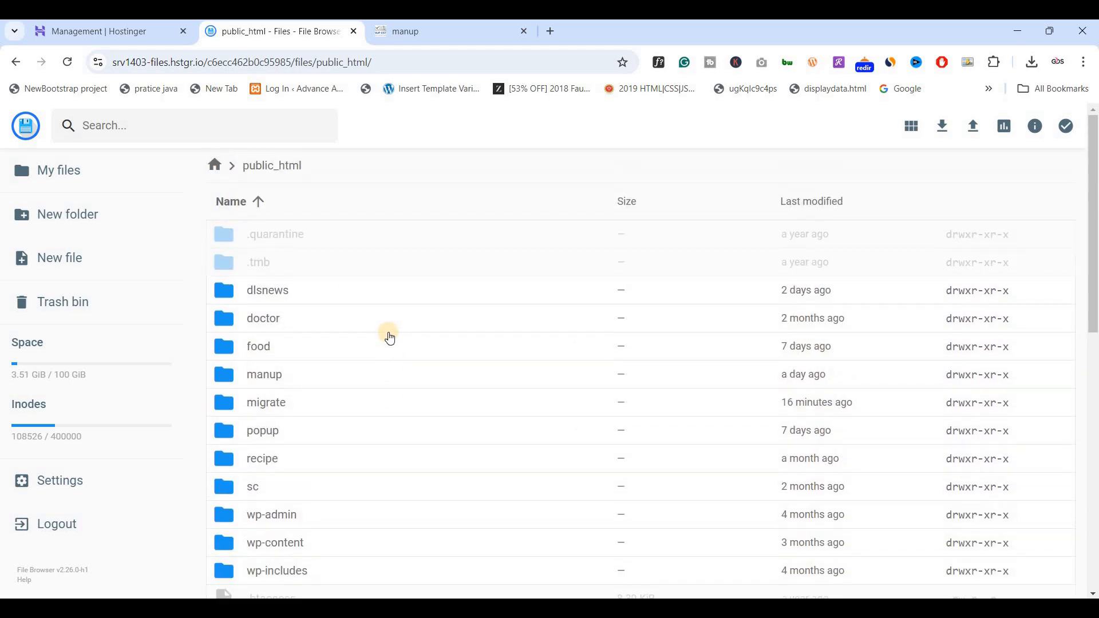
Clear the menu search in the Hostinger panel, open the sprintbus.ca overview, and dismiss the password warning.
left_click(107, 32)
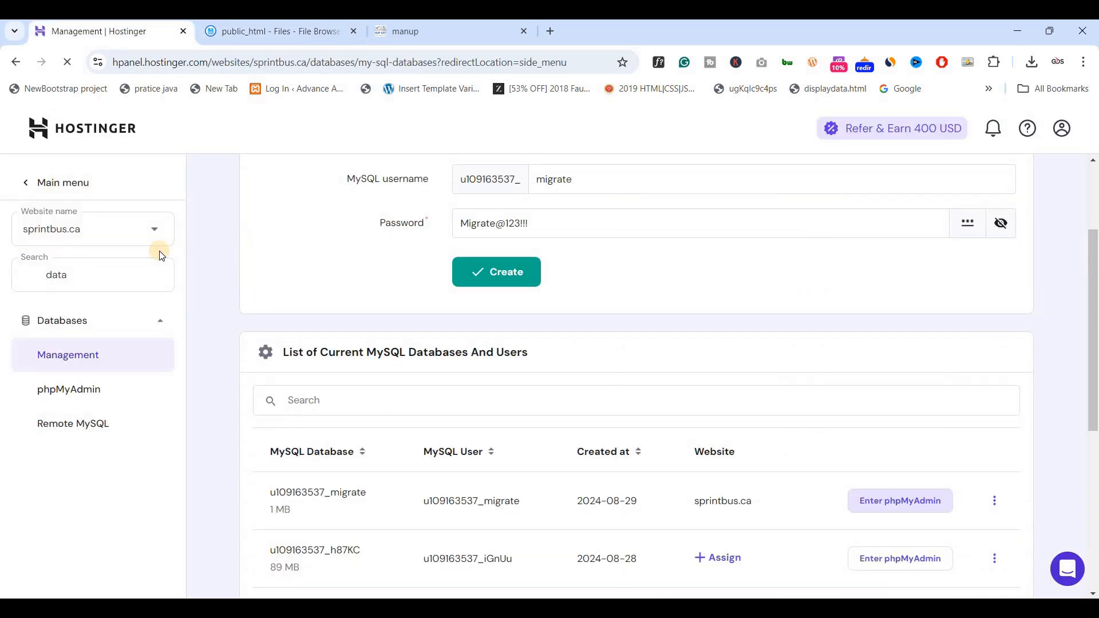
left_click(88, 279)
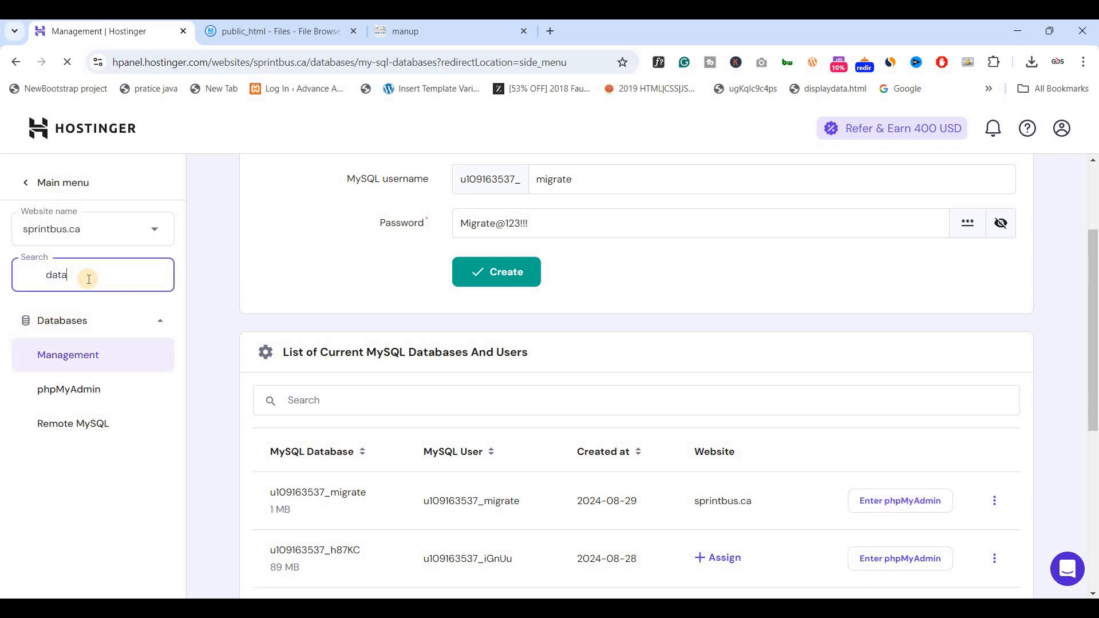
key("ctrl+a")
key("BackSpace")
left_click(60, 322)
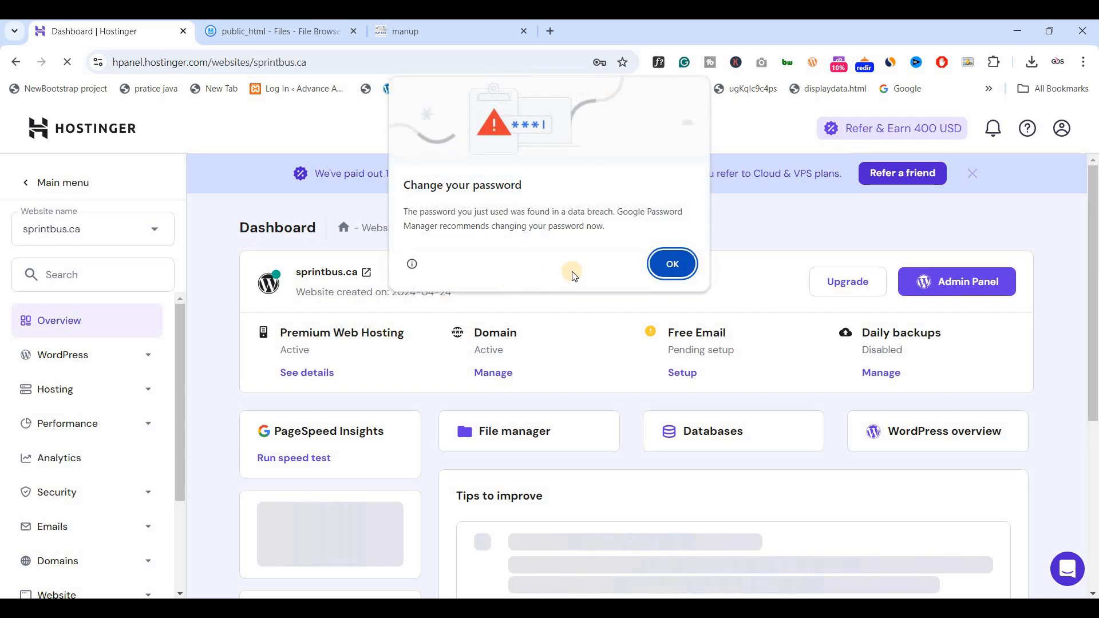
left_click(672, 267)
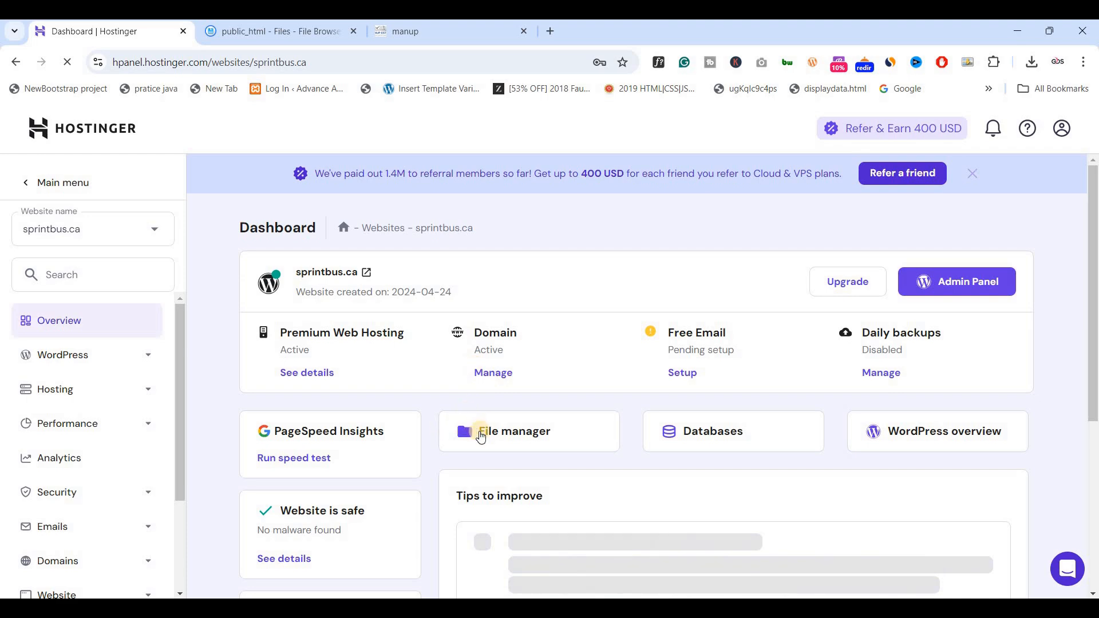
Download the manup folder from public_html in the File Browser as a zip archive.
left_click(271, 35)
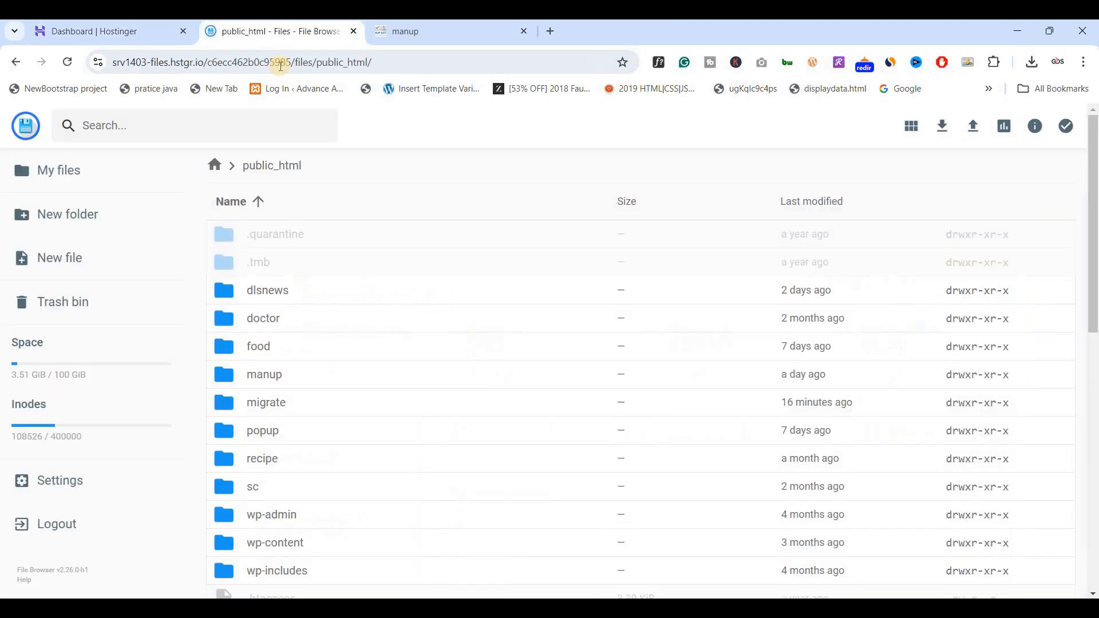
scroll(296, 296, "down", 1)
scroll(292, 289, "up", 1)
left_click(284, 382)
right_click(285, 382)
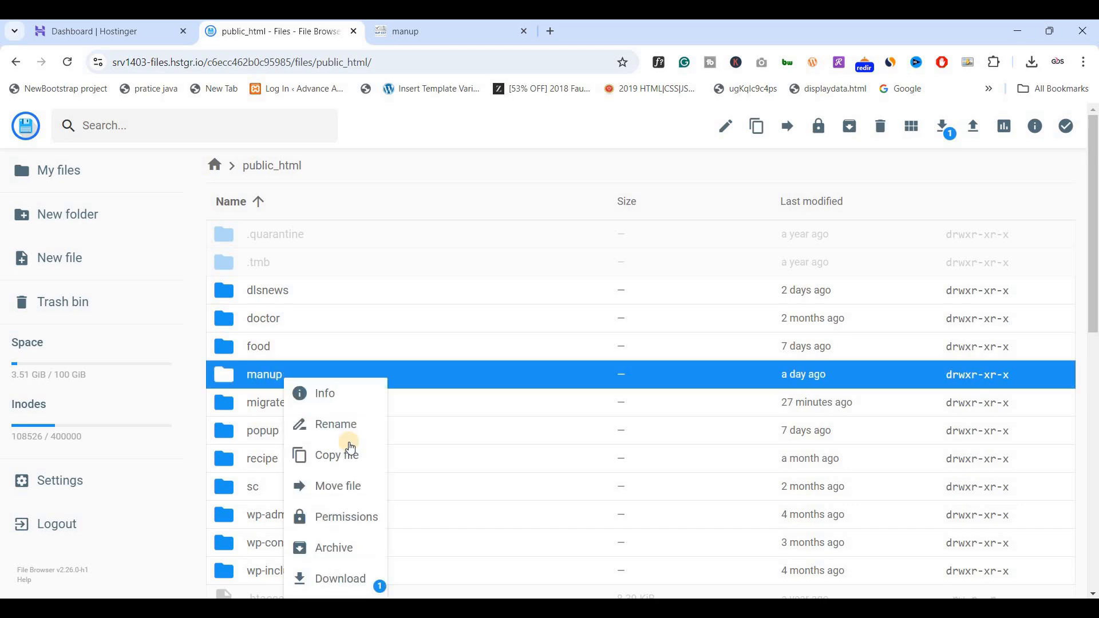
scroll(343, 480, "down", 1)
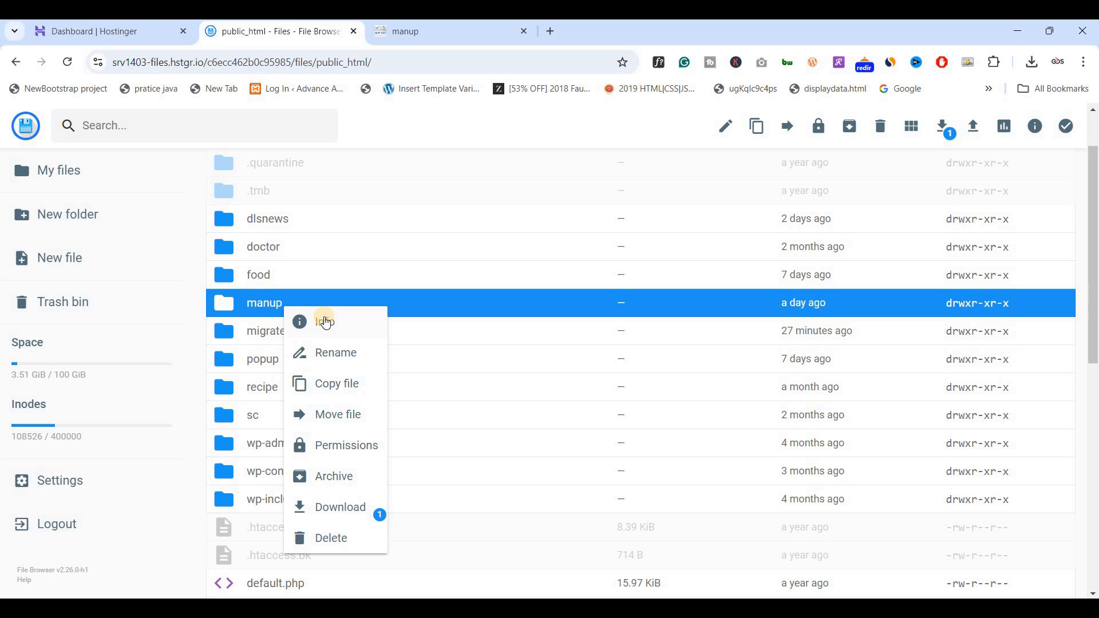
left_click(331, 509)
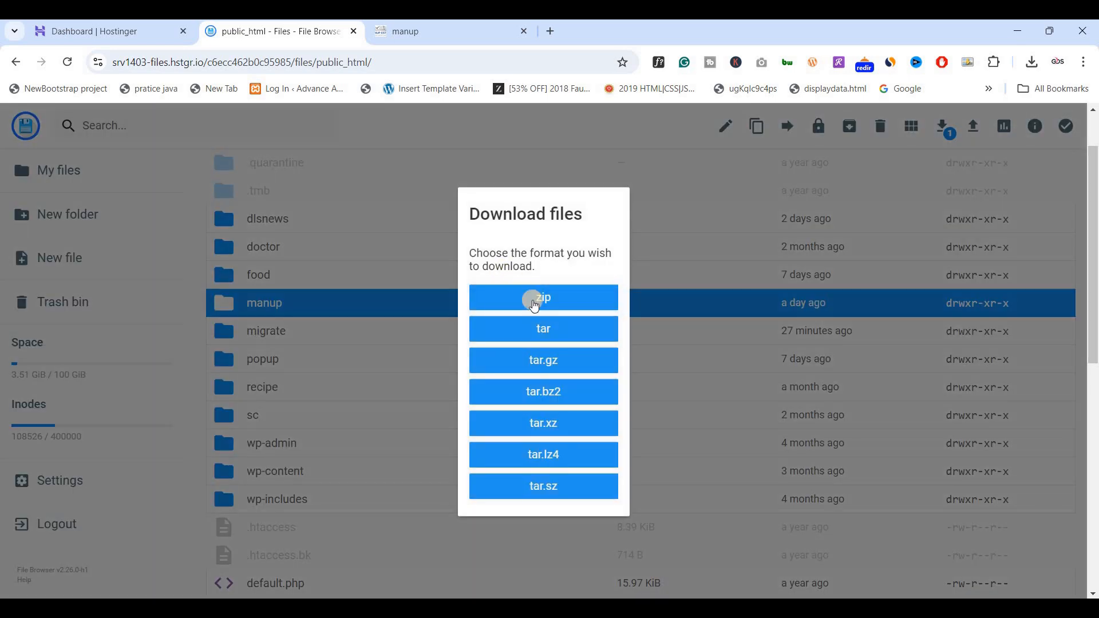
left_click(514, 310)
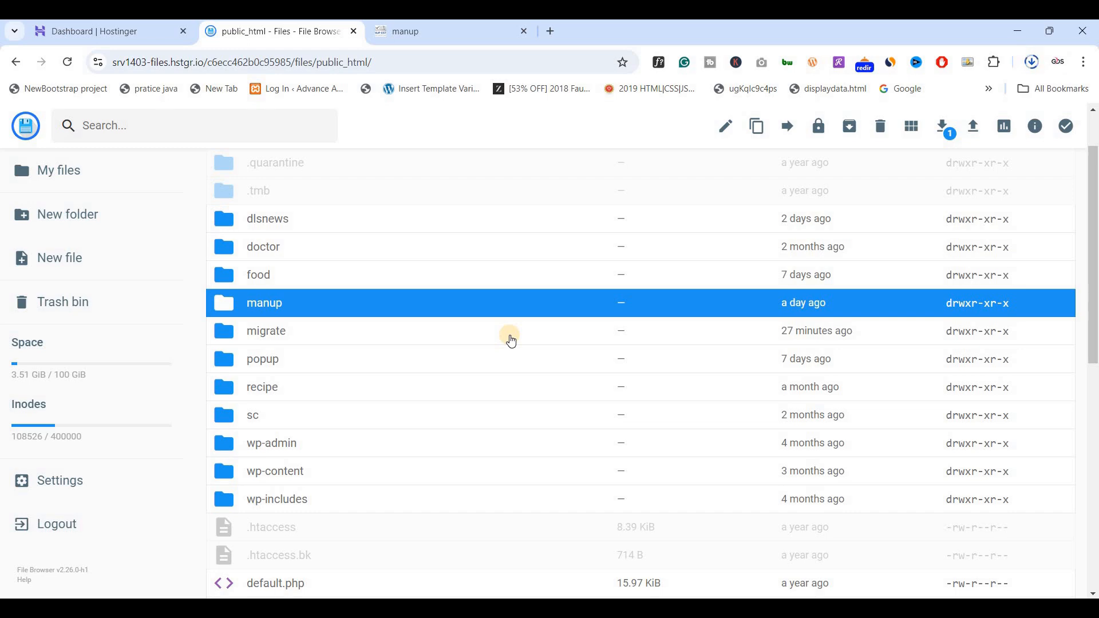
Open the manup folder inside public_html.
scroll(466, 339, "up", 1)
scroll(424, 320, "down", 1)
left_click(387, 304)
left_click(386, 304)
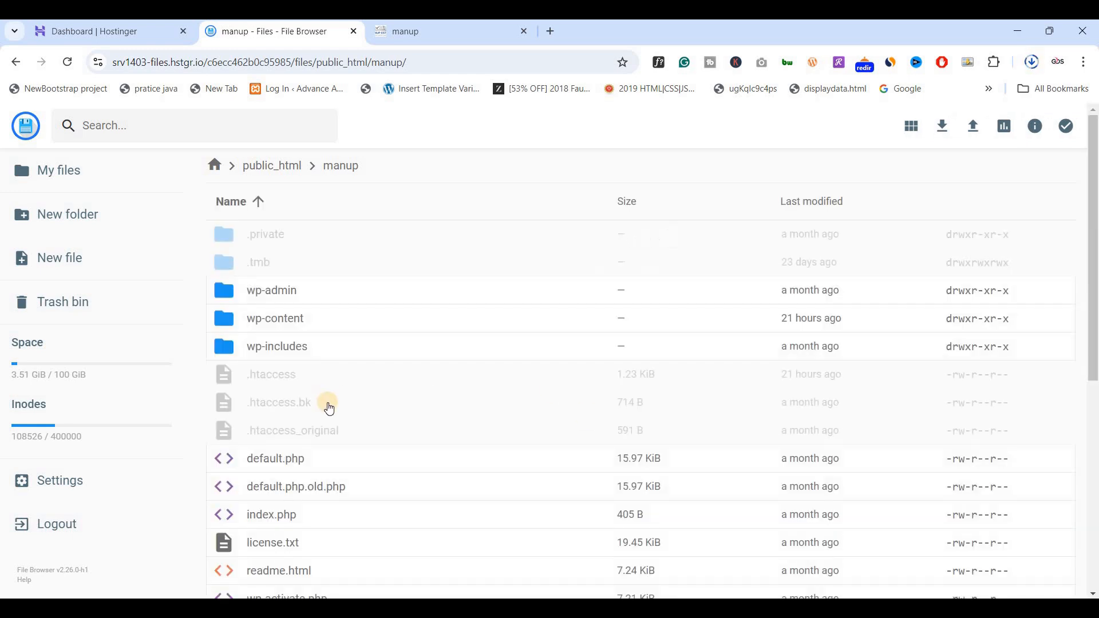
Open the manup site's wp-config.php in the editor at the database settings section.
scroll(329, 408, "down", 1)
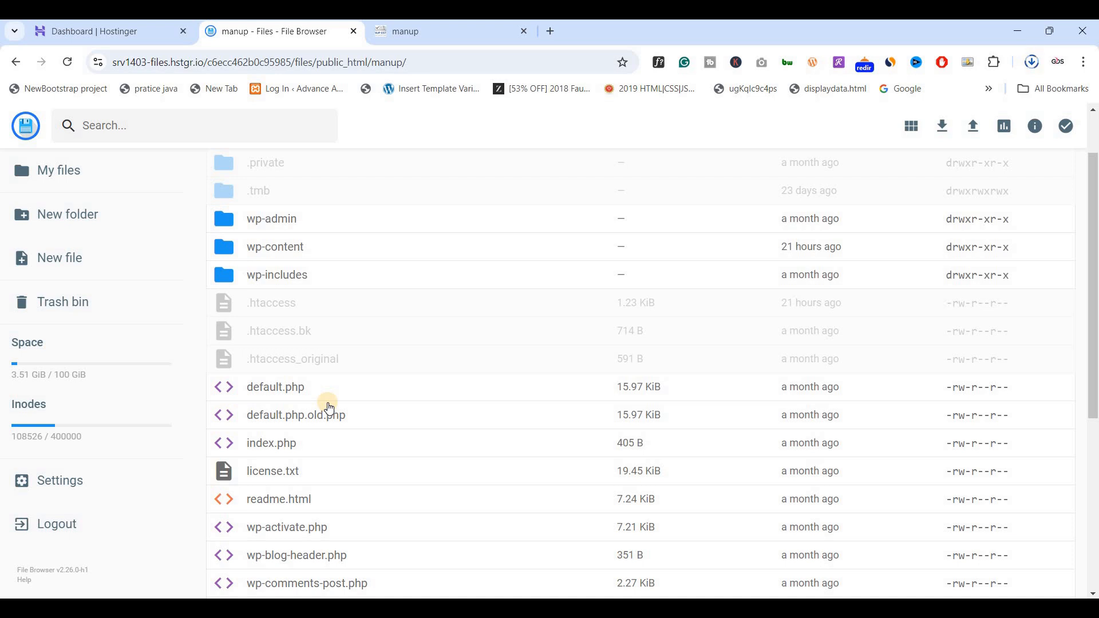
scroll(327, 404, "down", 2)
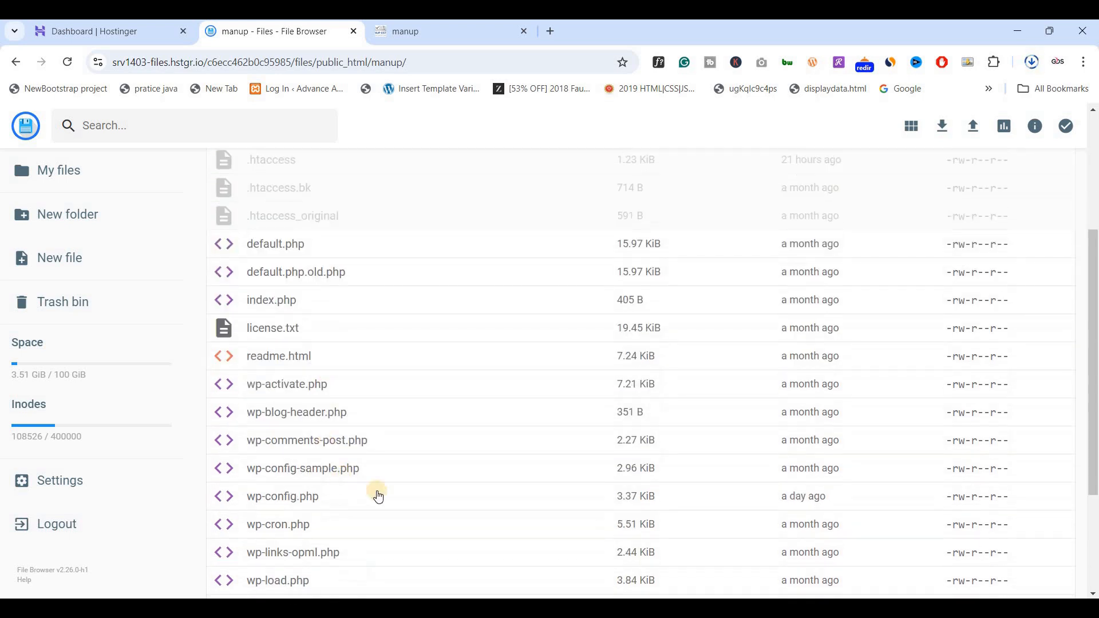
left_click(322, 508)
right_click(322, 508)
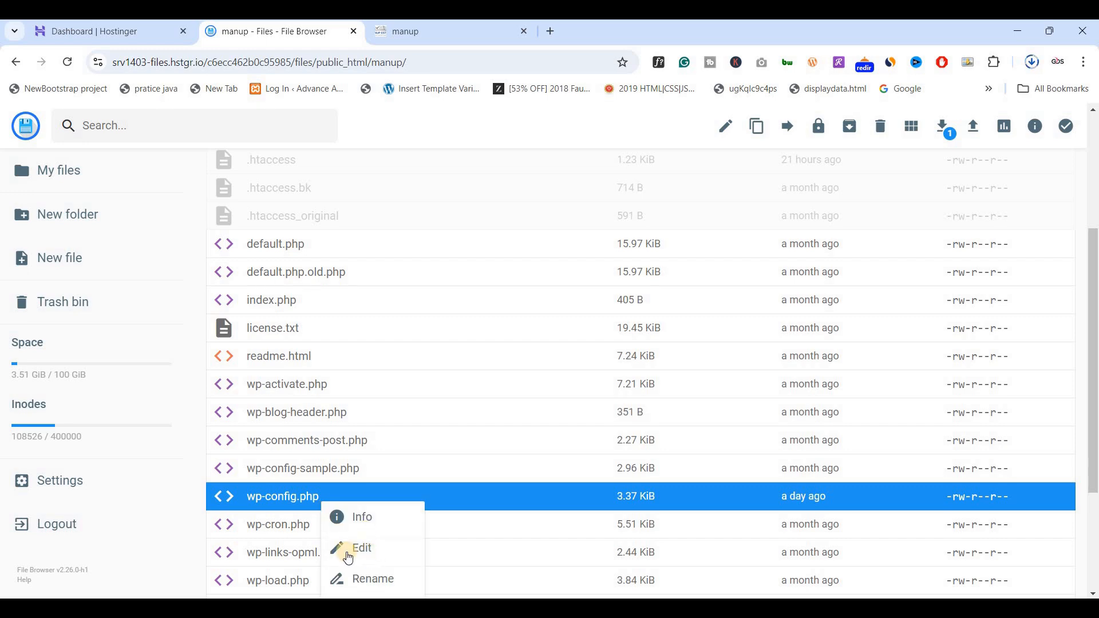
left_click(350, 551)
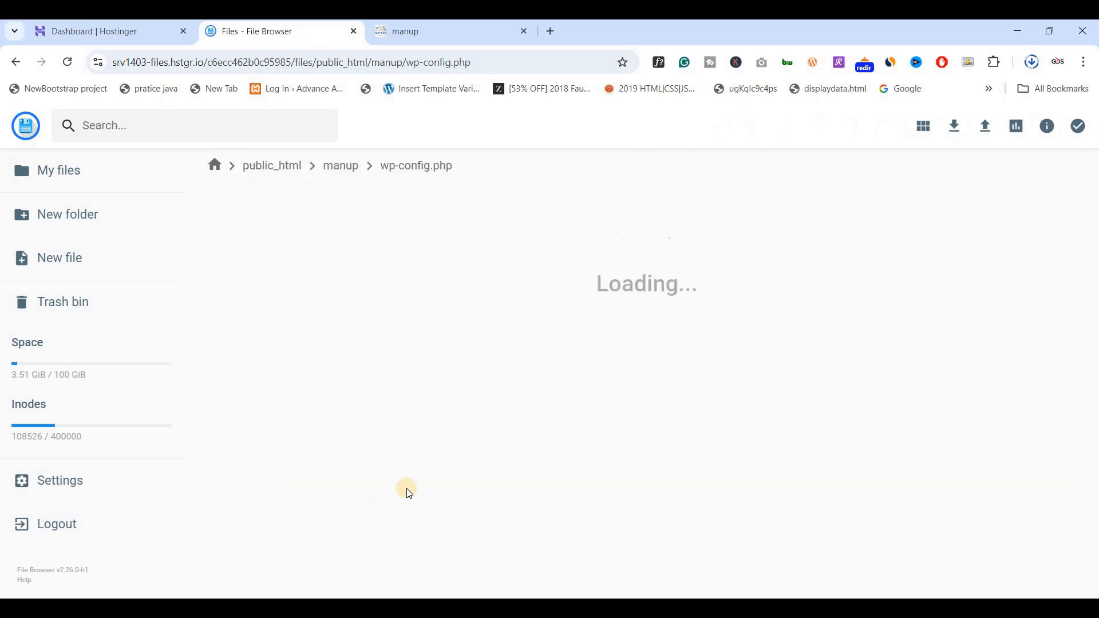
scroll(192, 334, "down", 2)
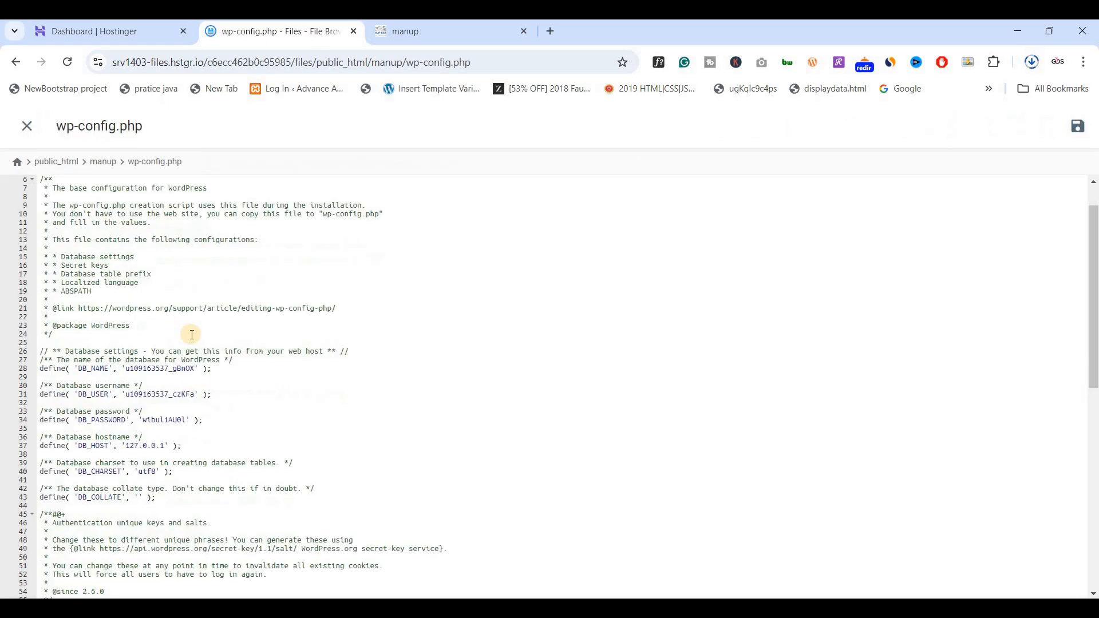
Select the DB_NAME value in wp-config.php to identify the site's database, and close the file.
left_click_drag(127, 329, 192, 331)
key("ctrl+c")
left_click_drag(305, 334, 192, 326)
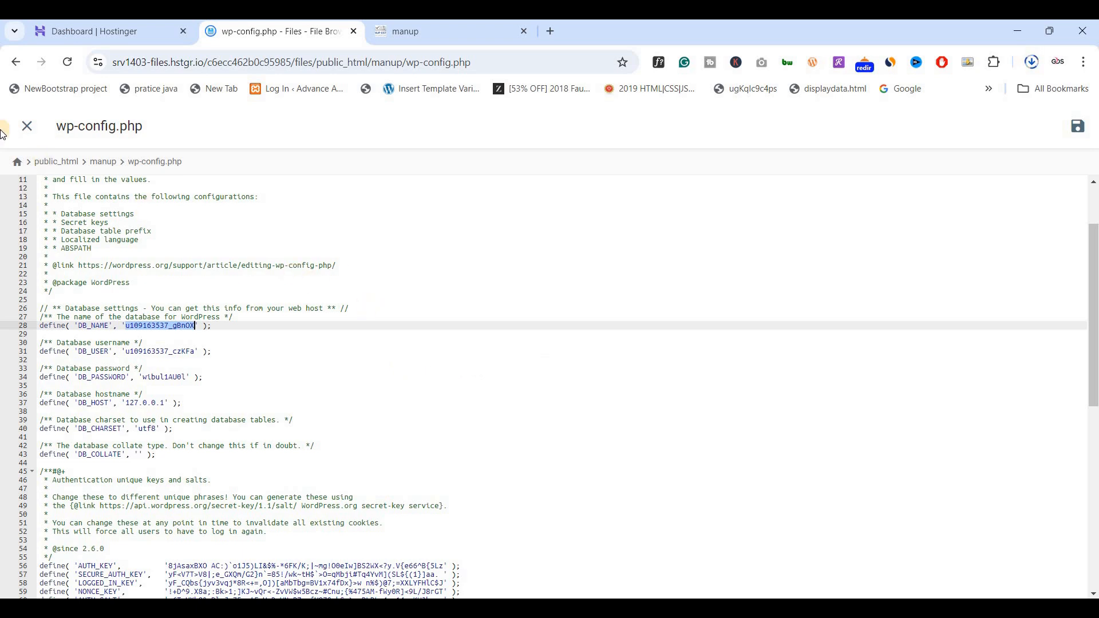
left_click(24, 129)
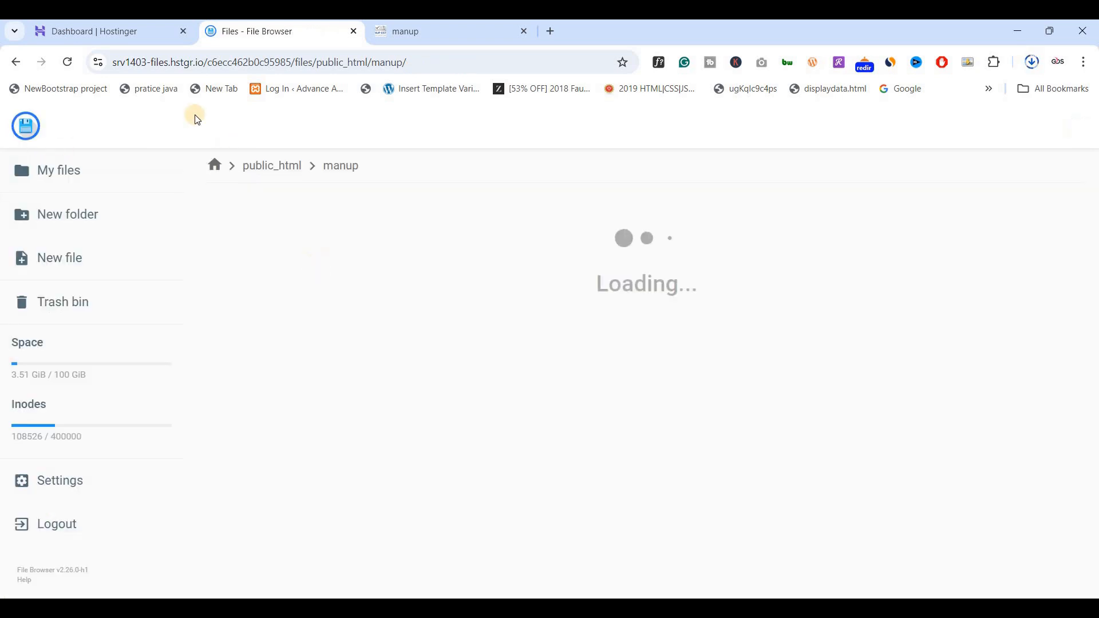
Search the Hostinger panel menu for "data" and open the database Management page at the list of current MySQL databases.
left_click(121, 38)
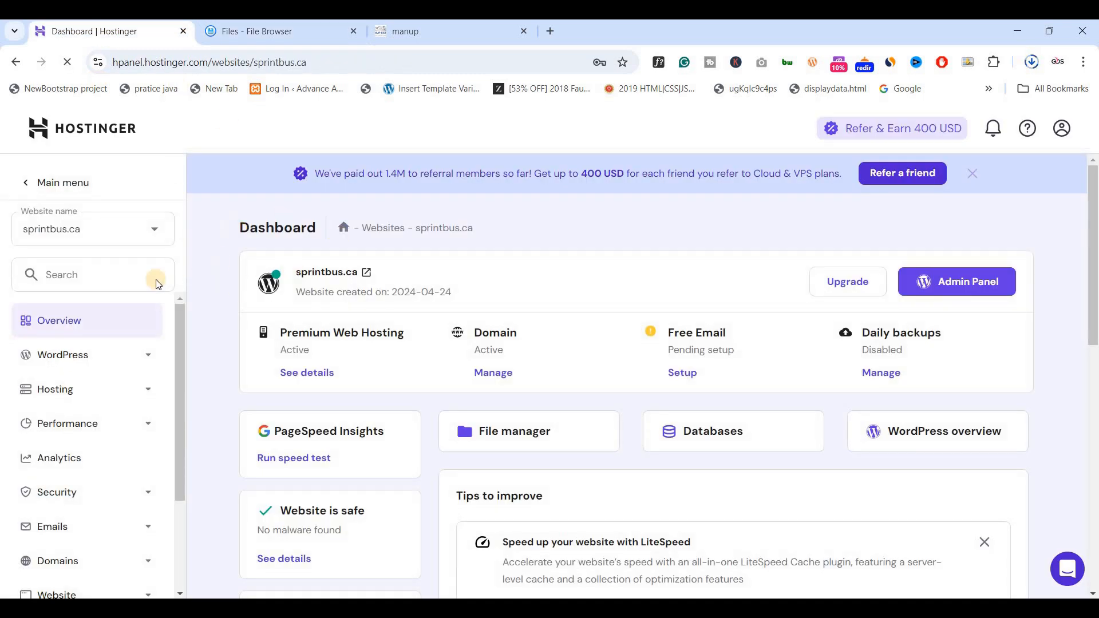
left_click(118, 275)
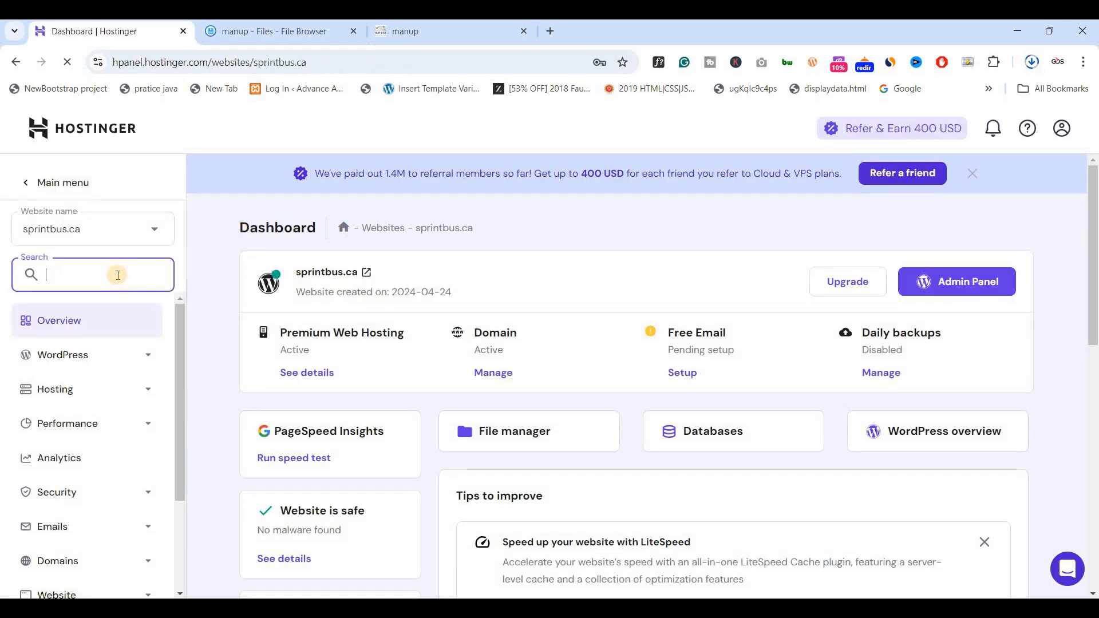
type("data")
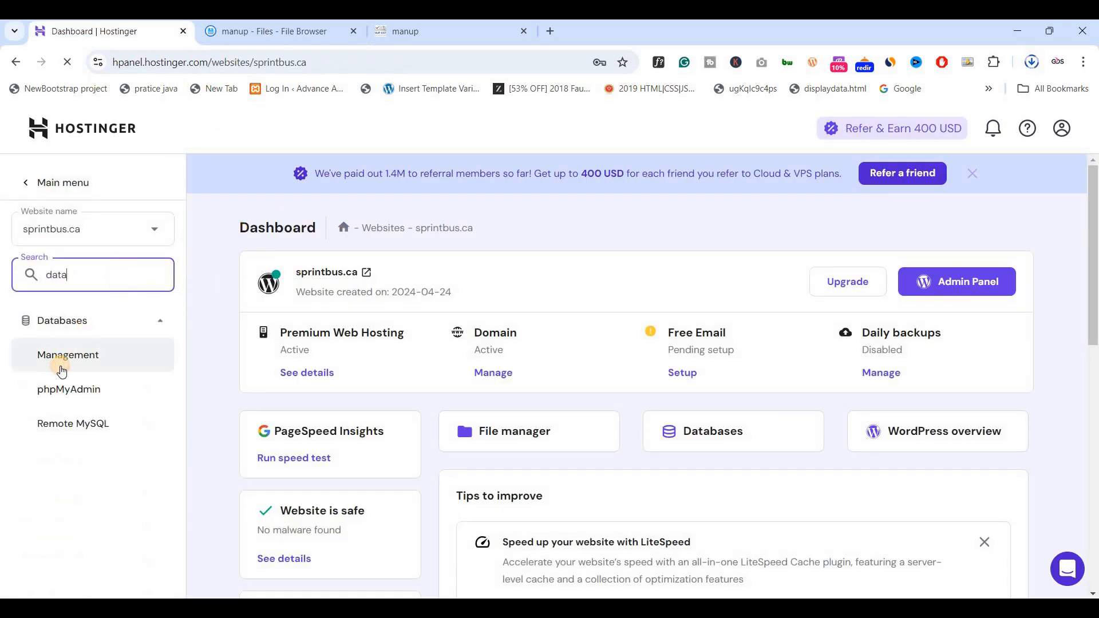
left_click(61, 369)
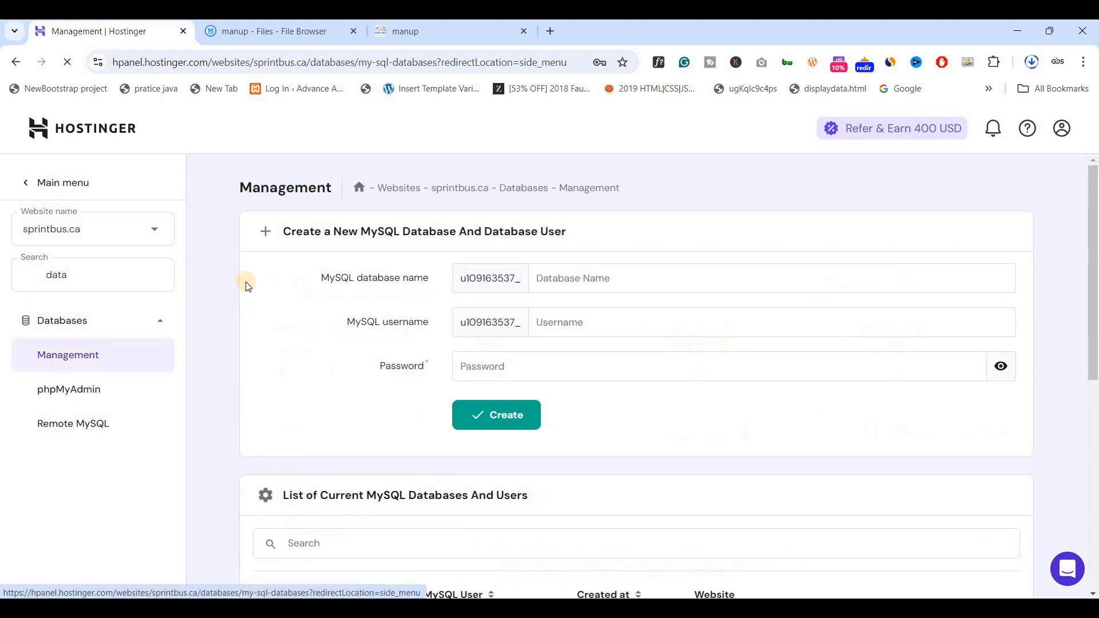
scroll(247, 286, "down", 4)
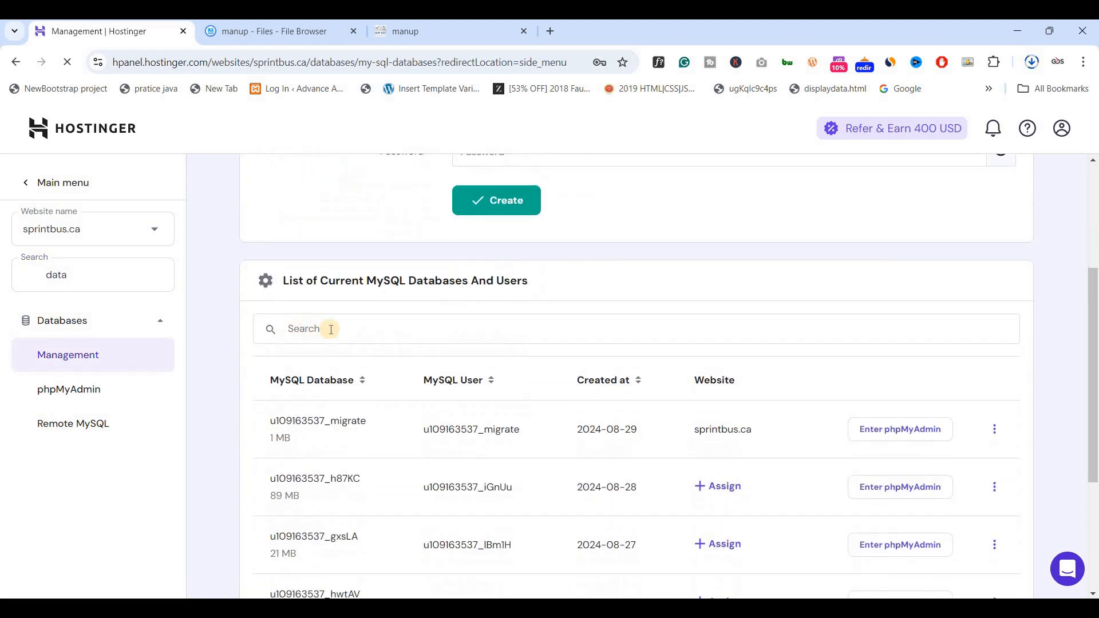
left_click(321, 331)
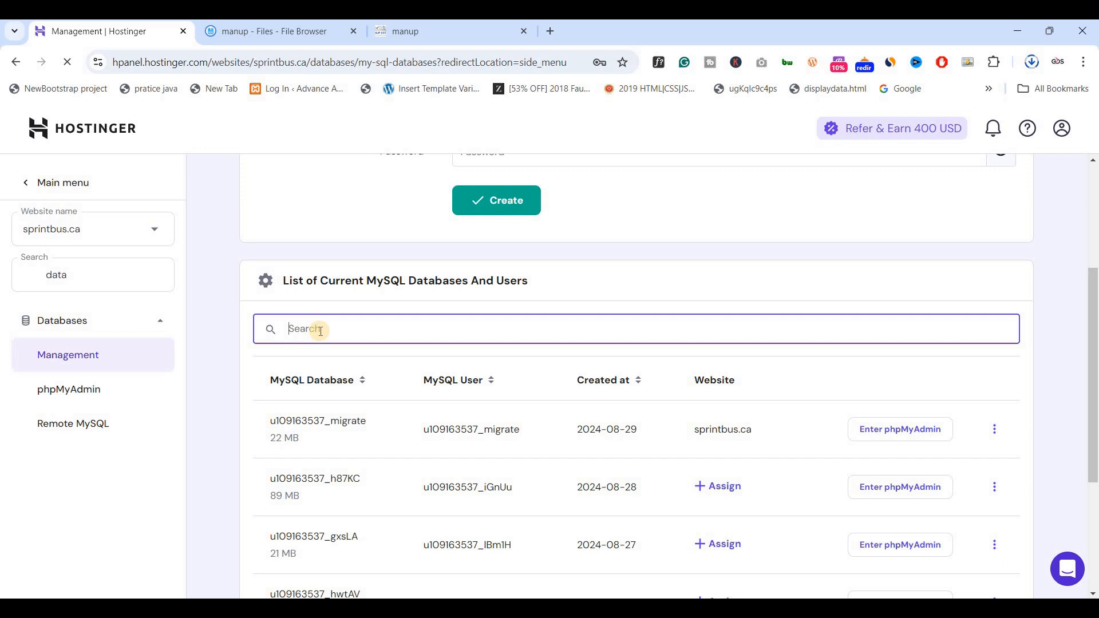
key("ctrl+v")
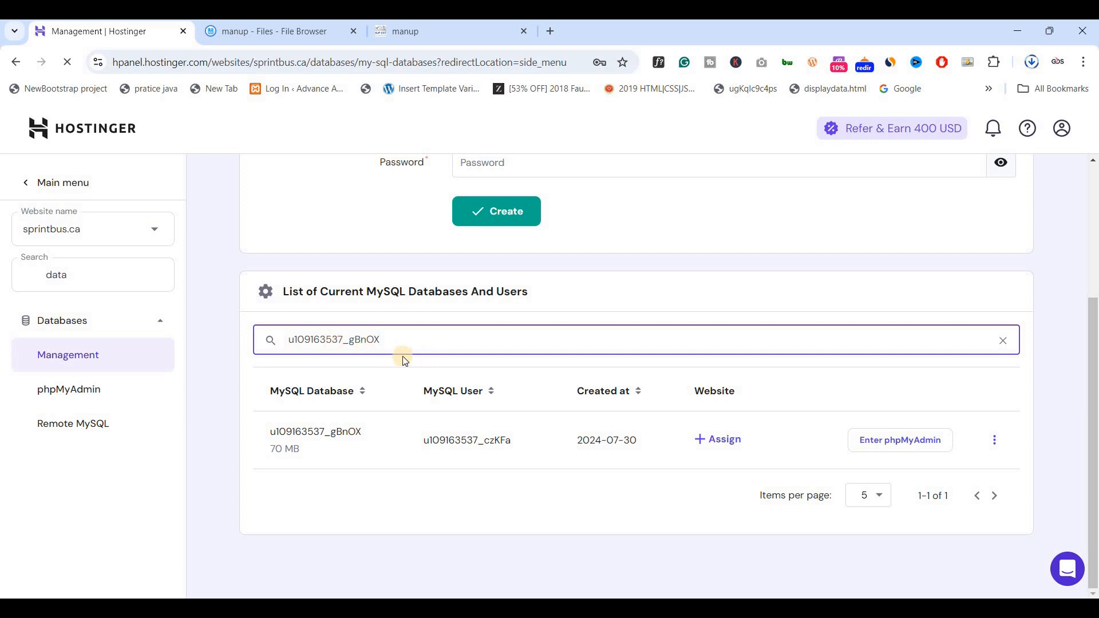
left_click(887, 446)
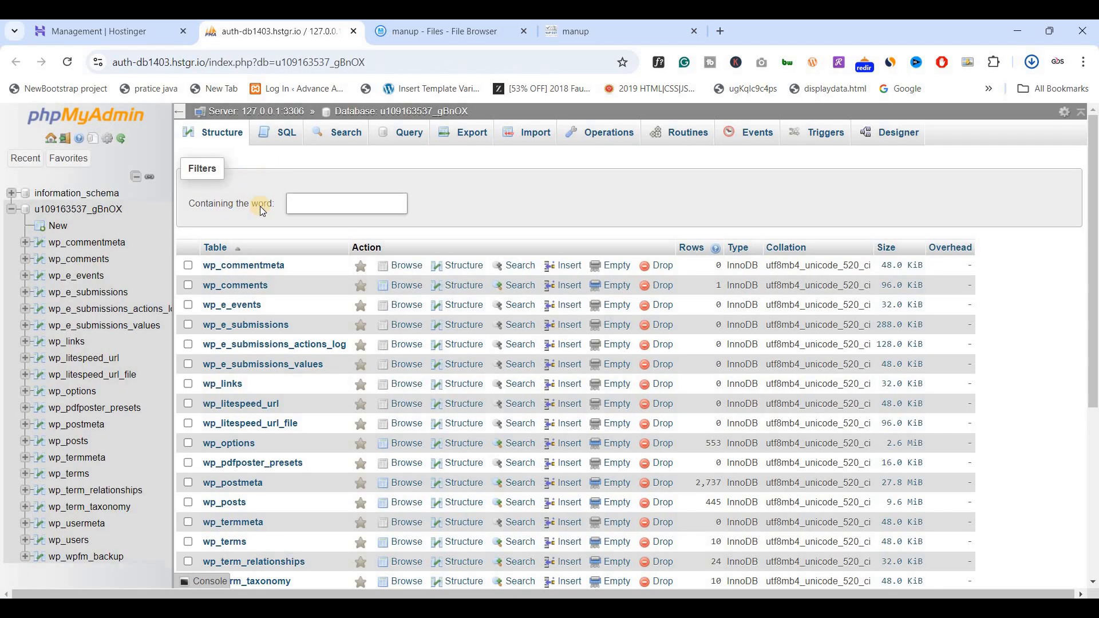
left_click(101, 214)
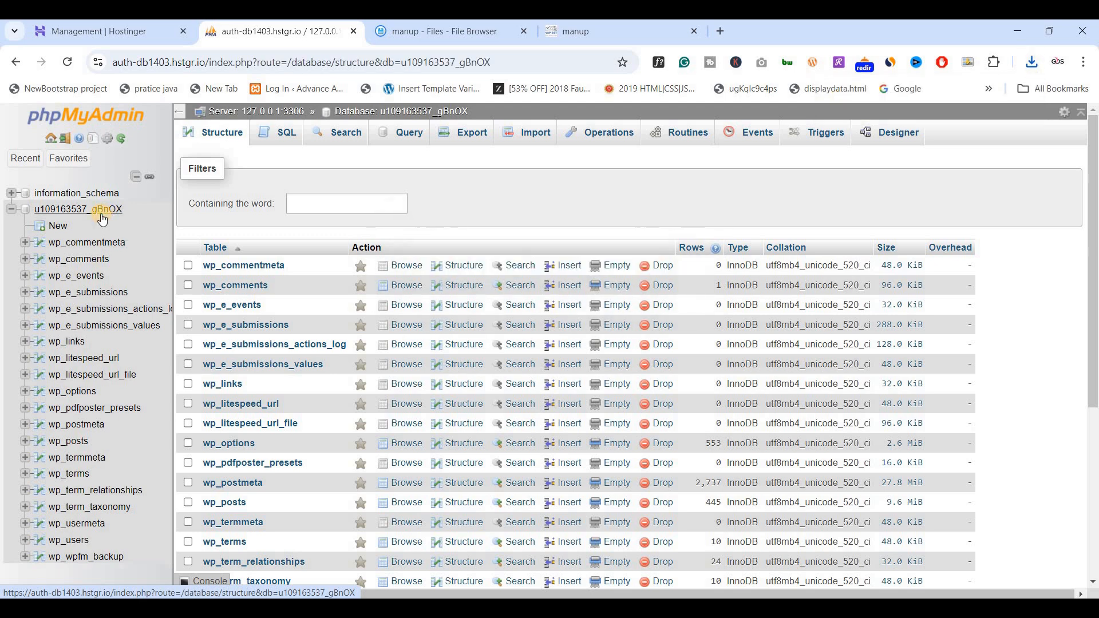
left_click(99, 212)
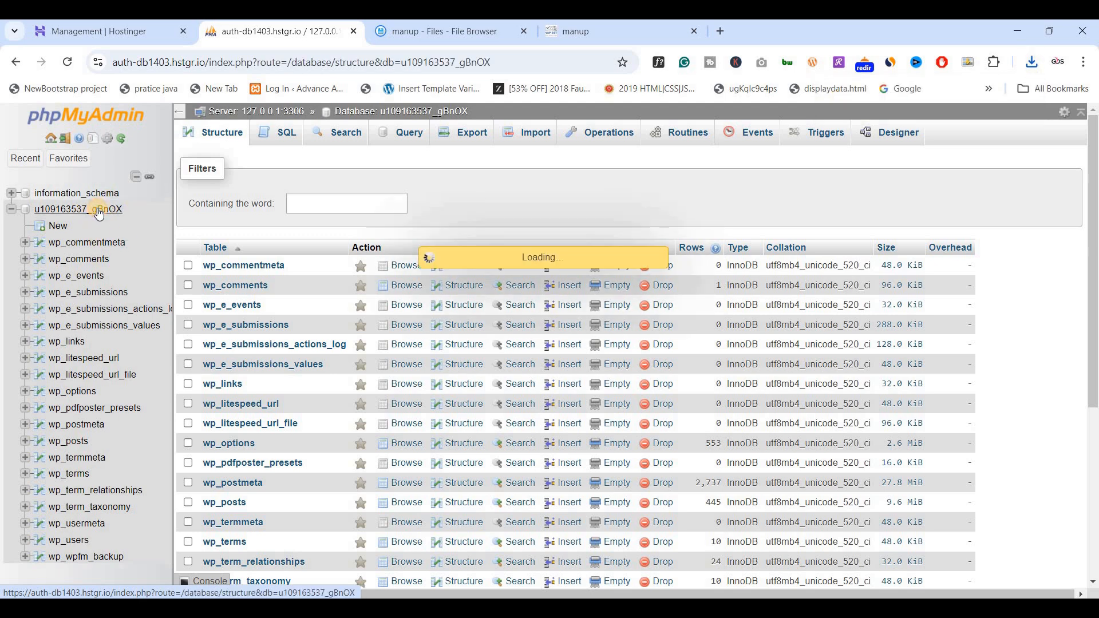
left_click(467, 143)
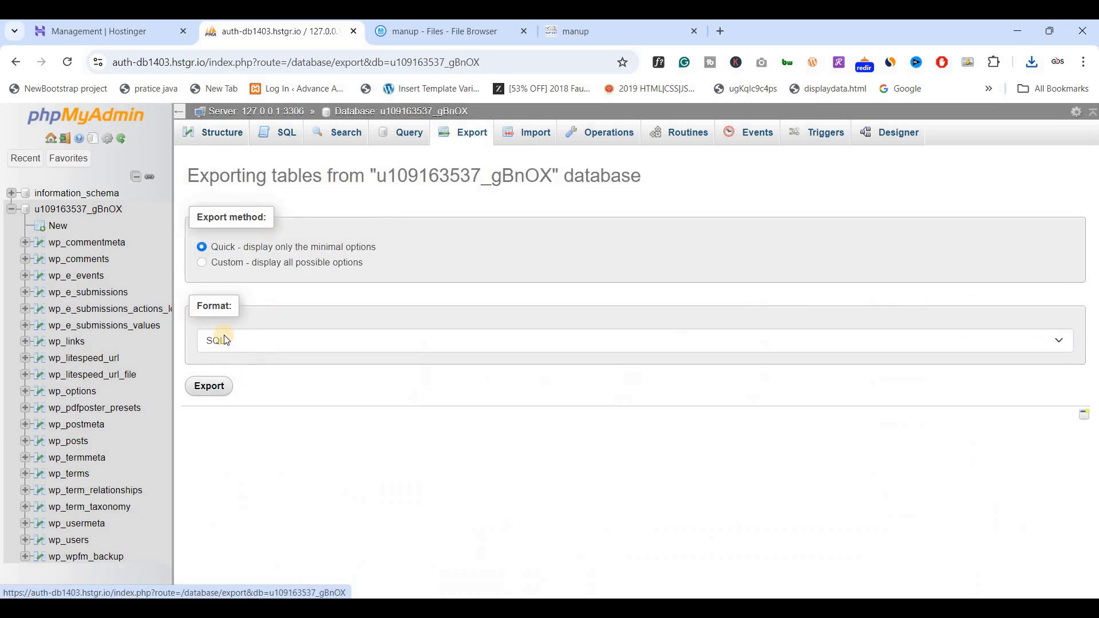
left_click(210, 389)
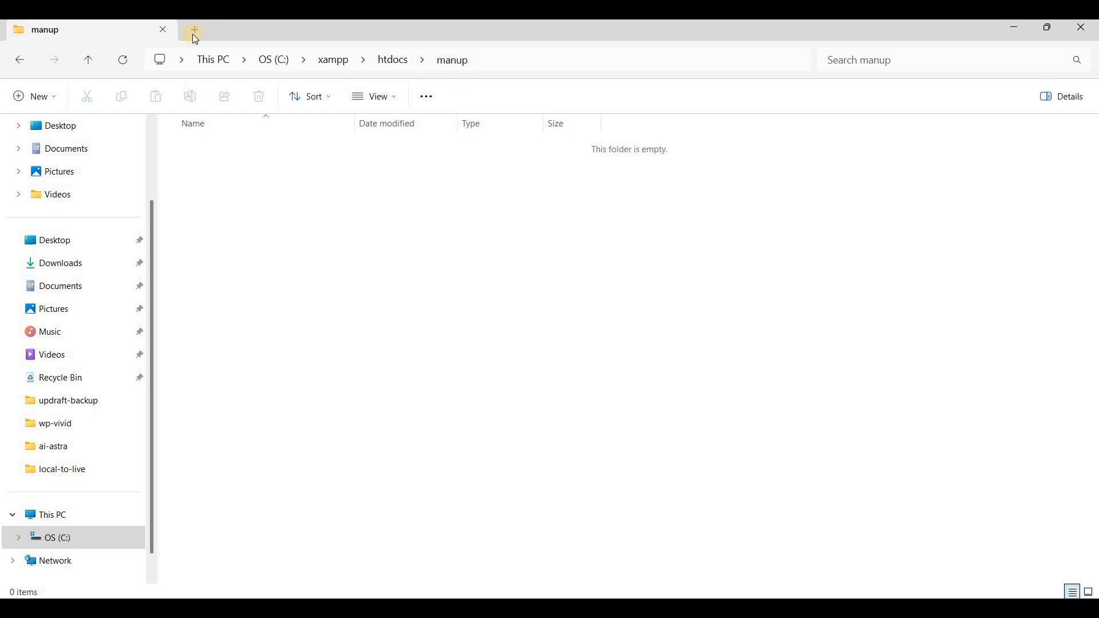
Move the manup zip archive from Downloads into C:\xampp\htdocs\manup and show that folder's contents as large icons.
key("ctrl+t")
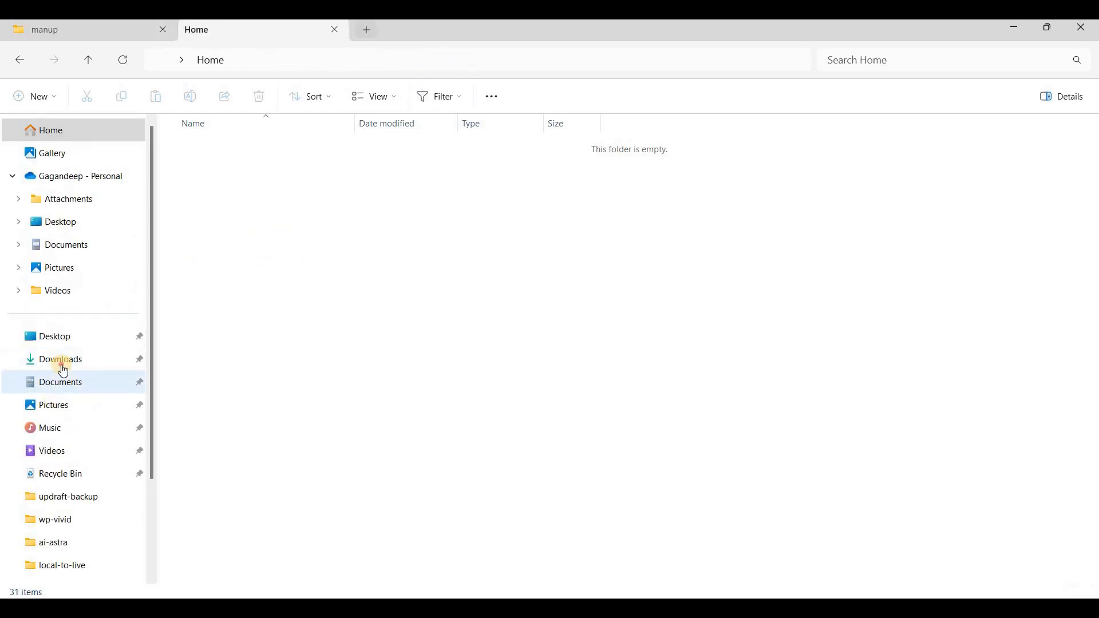
left_click(57, 359)
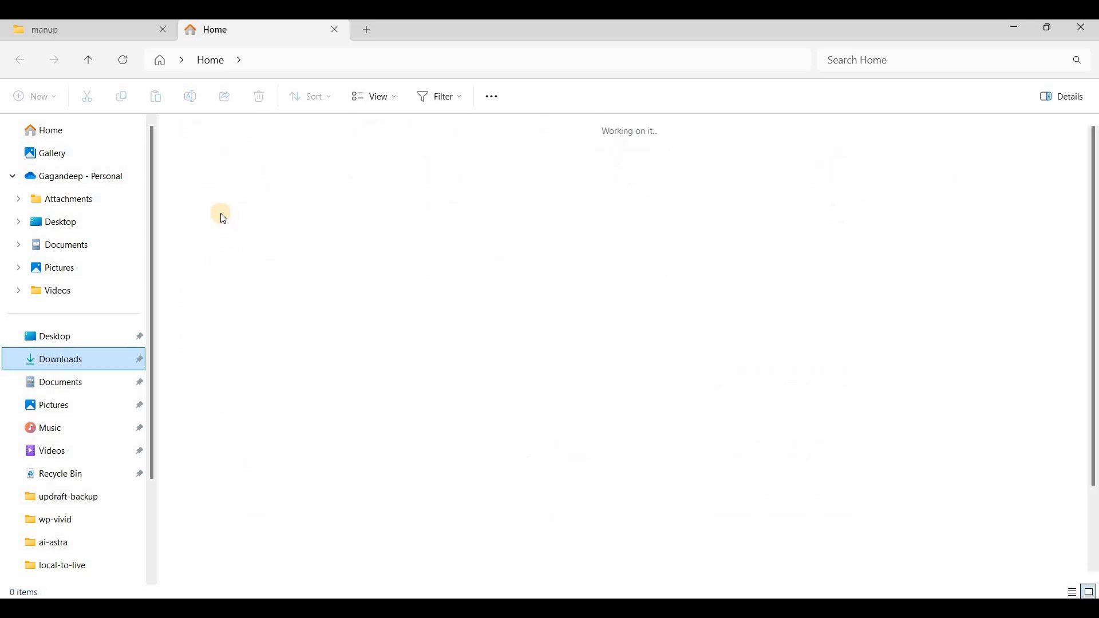
left_click(293, 197)
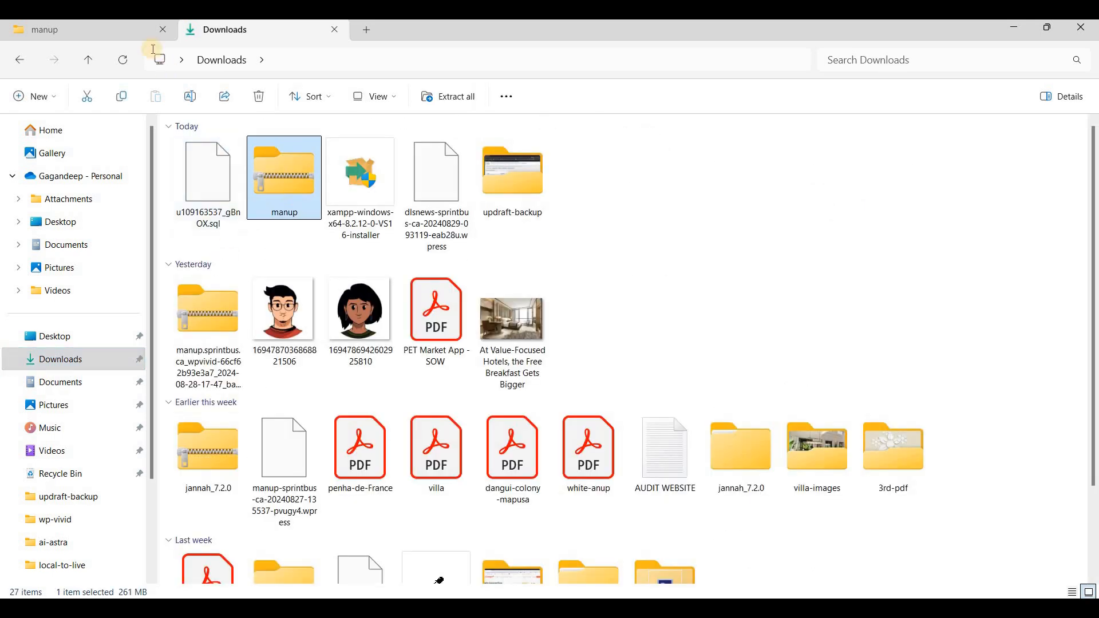
left_click(117, 33)
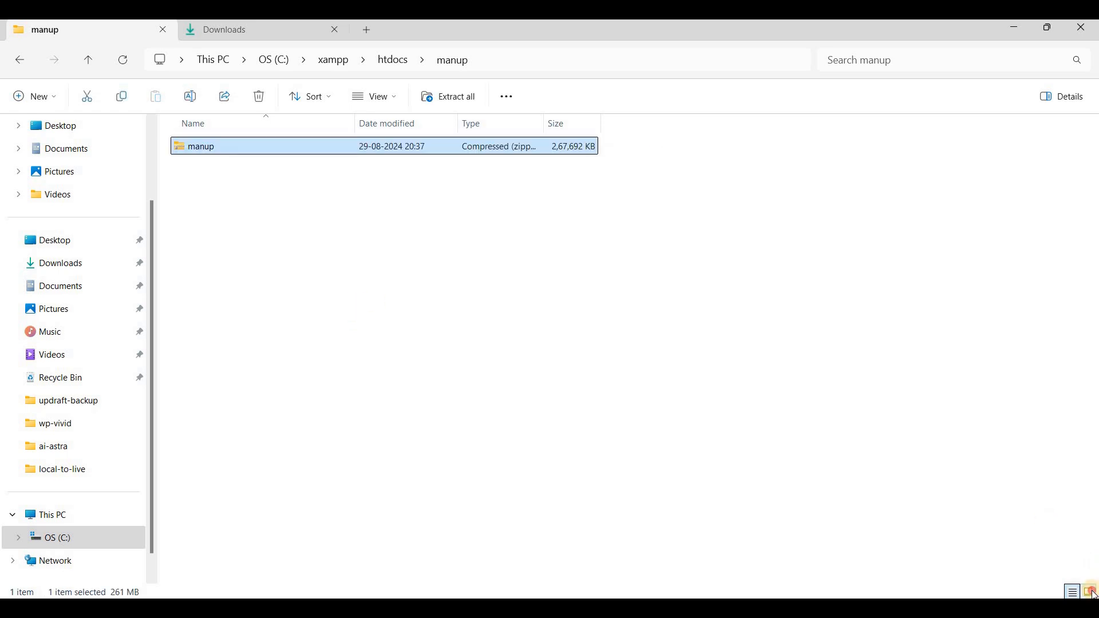
key("ctrl+shift+2")
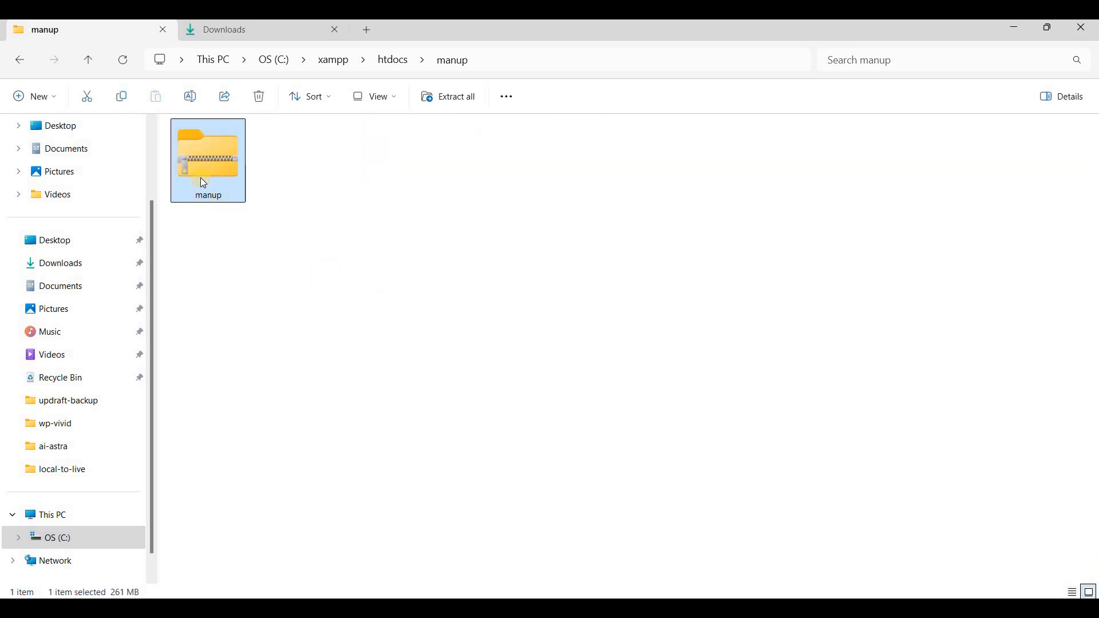
Extract the manup archive into its own manup subfolder and delete the zip file.
right_click(200, 177)
left_click(280, 484)
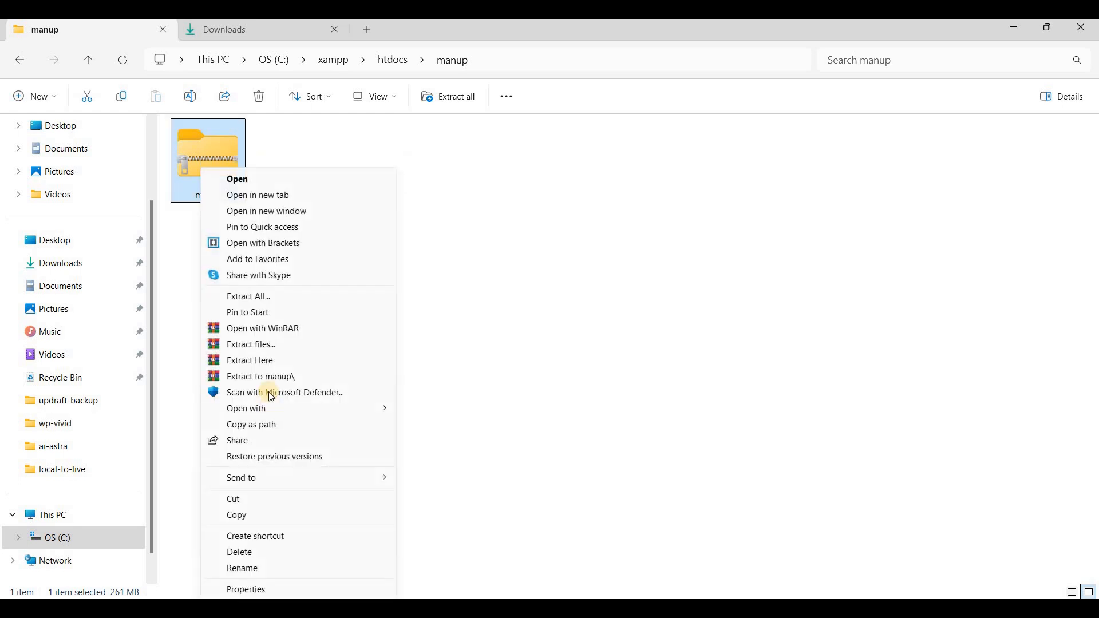
left_click(265, 375)
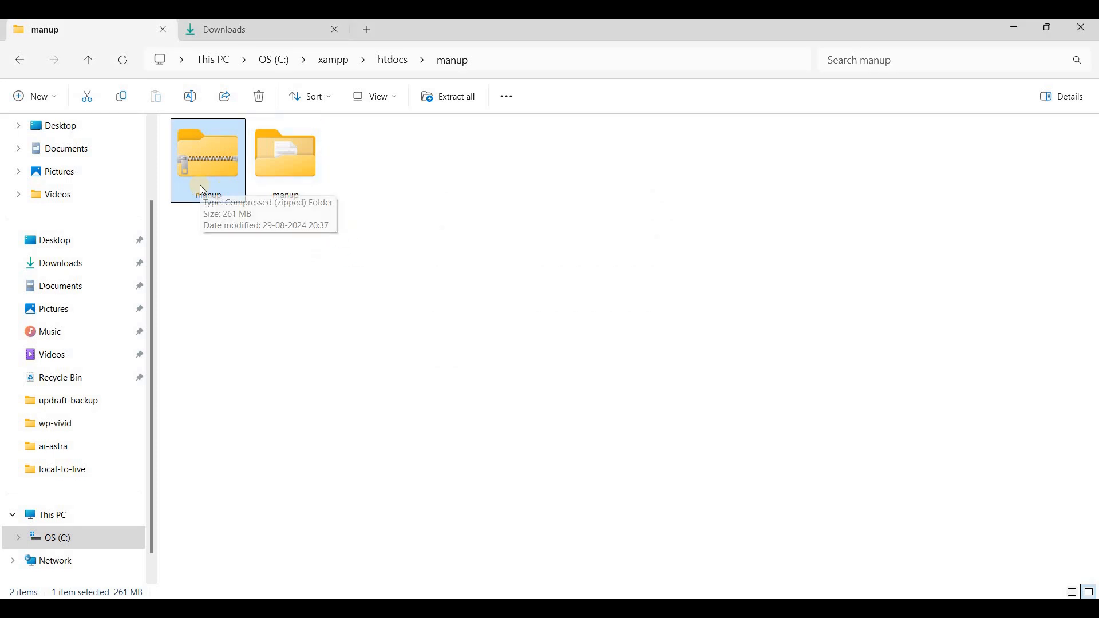
key("Delete")
key("Return")
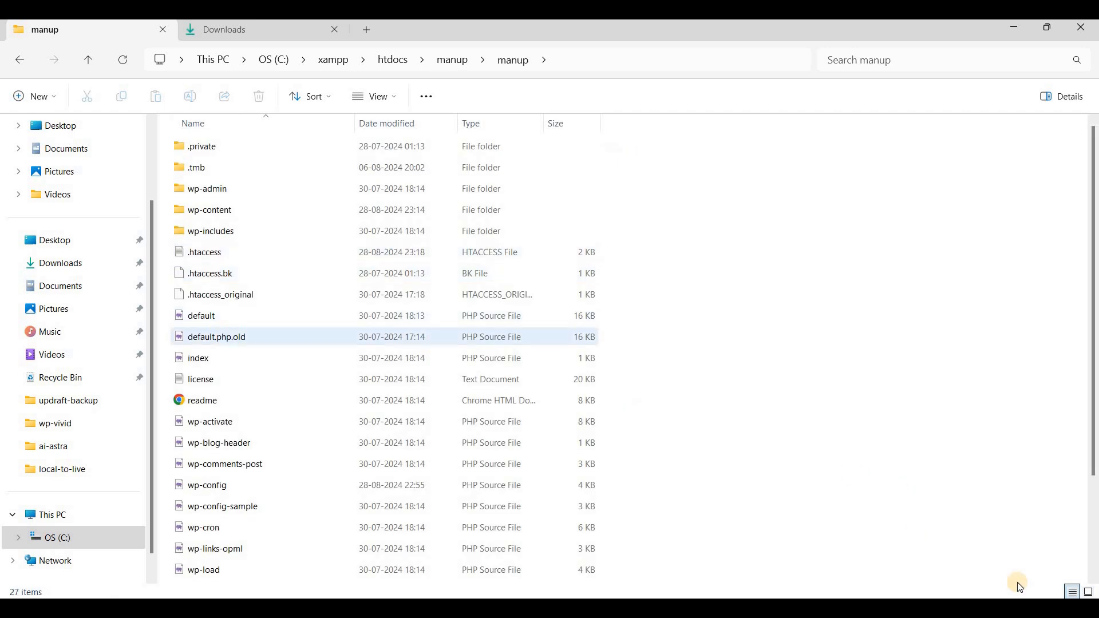
Move all WordPress files from the inner manup folder up into htdocs\manup.
key("ctrl+shift+2")
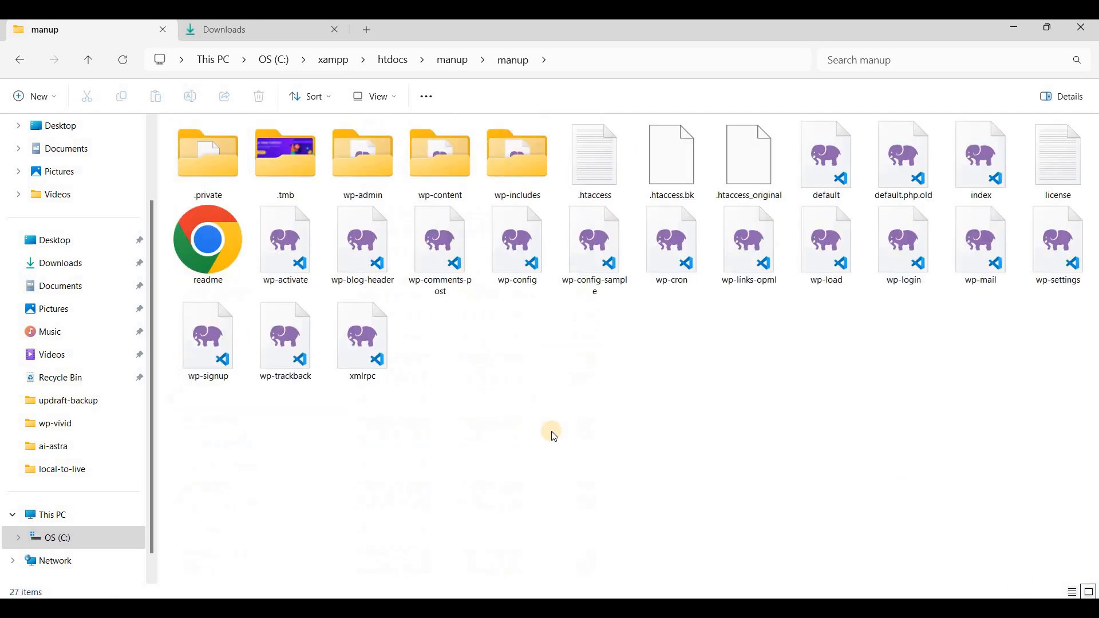
left_click(550, 265)
key("ctrl+a")
left_click(19, 60)
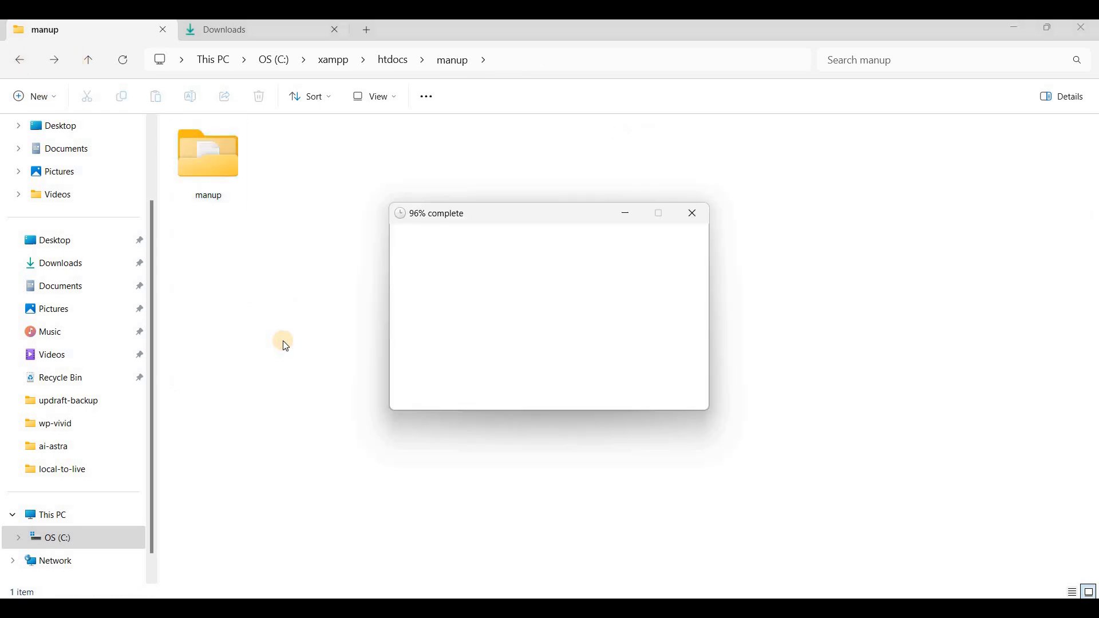
Delete the emptied manup subfolder inside htdocs\manup.
left_click(369, 193)
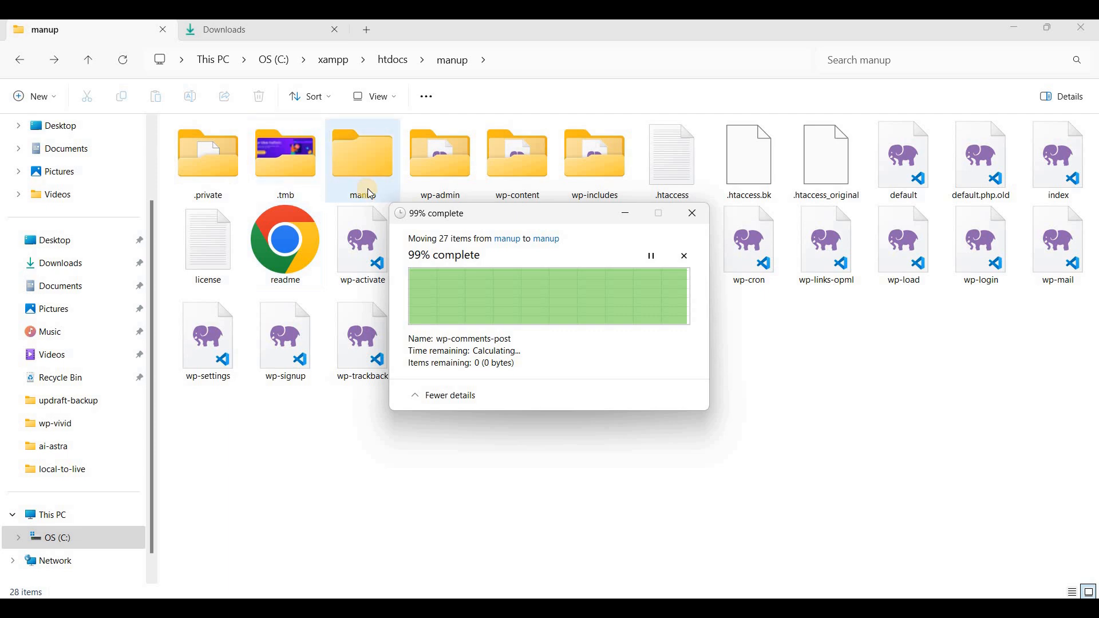
left_click(15, 61)
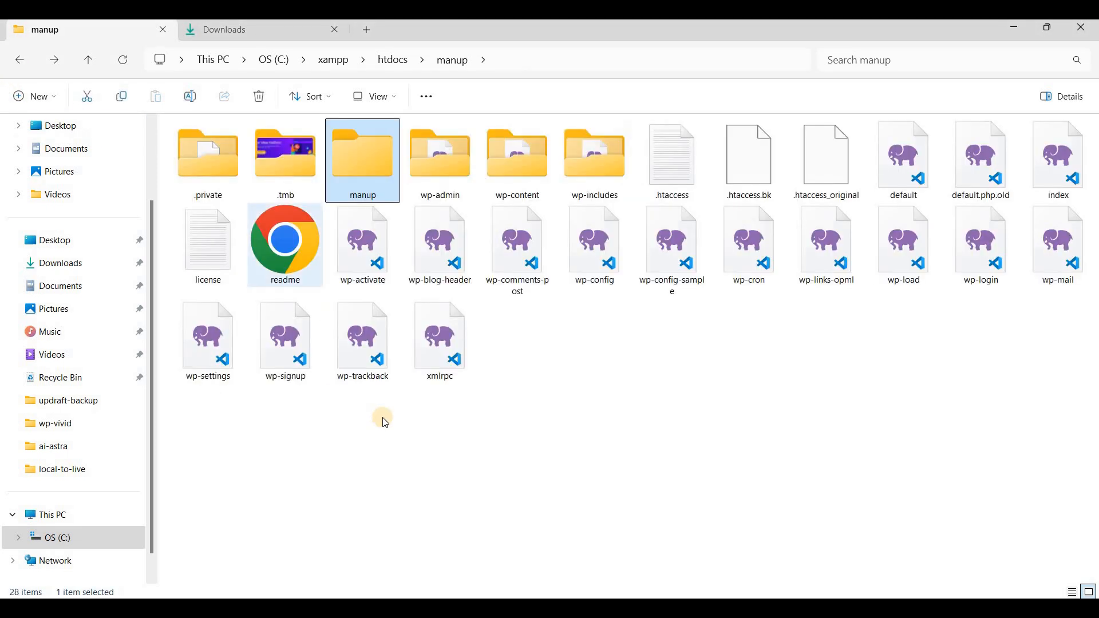
key("Delete")
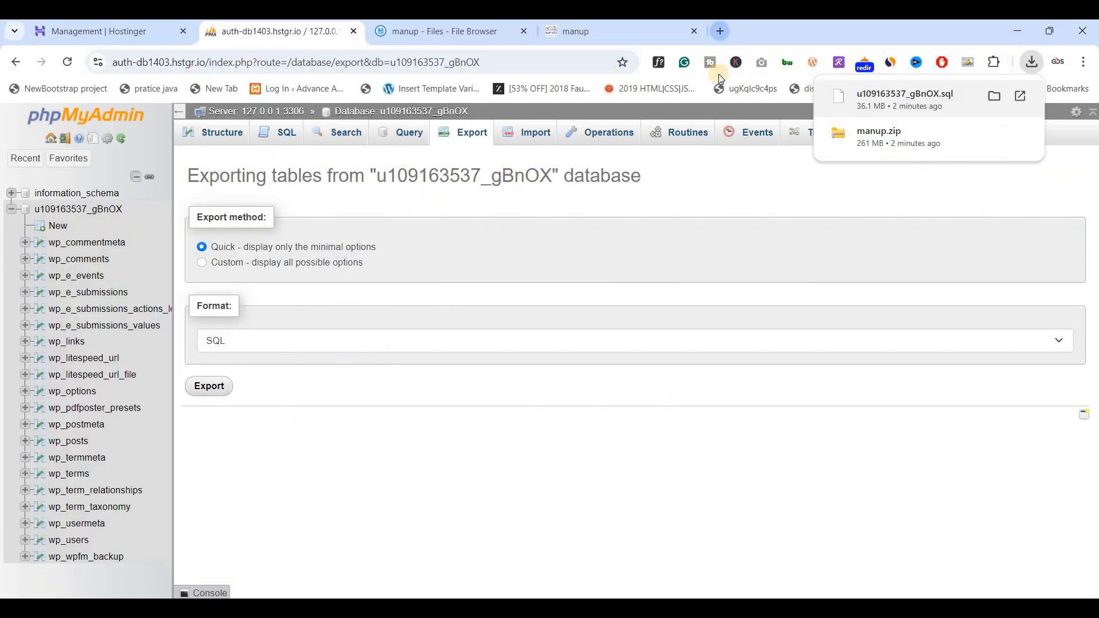
Open localhost/phpmyadmin in a new browser tab.
key("ctrl+t")
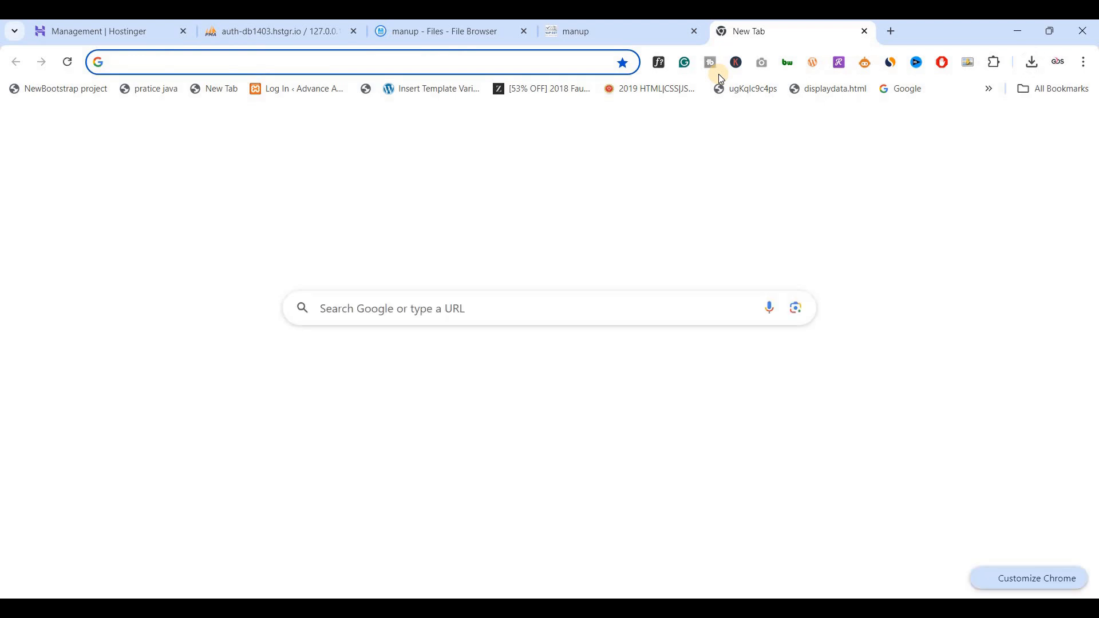
type("localhost/phpmyadmin")
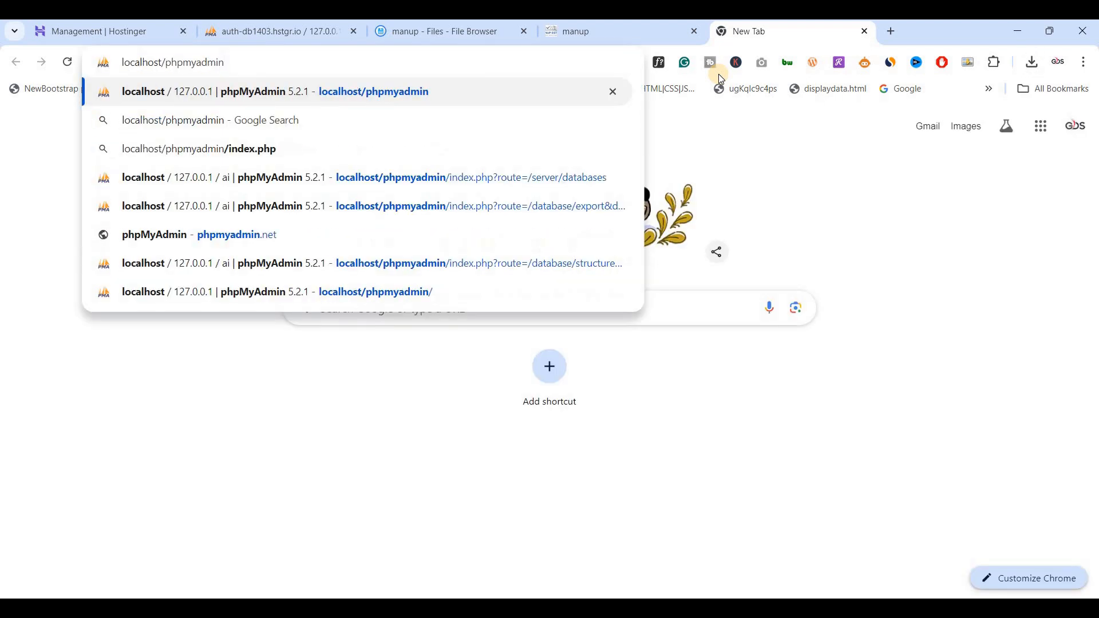
key("Return")
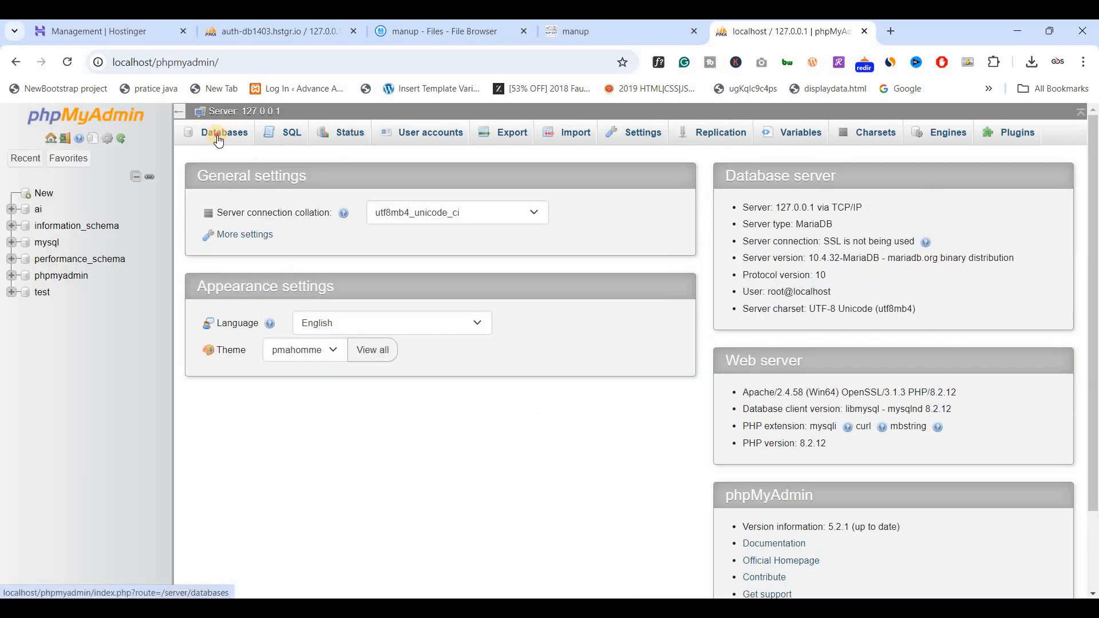
Create a local database named manup with the utf8mb4_general_ci collation.
left_click(218, 140)
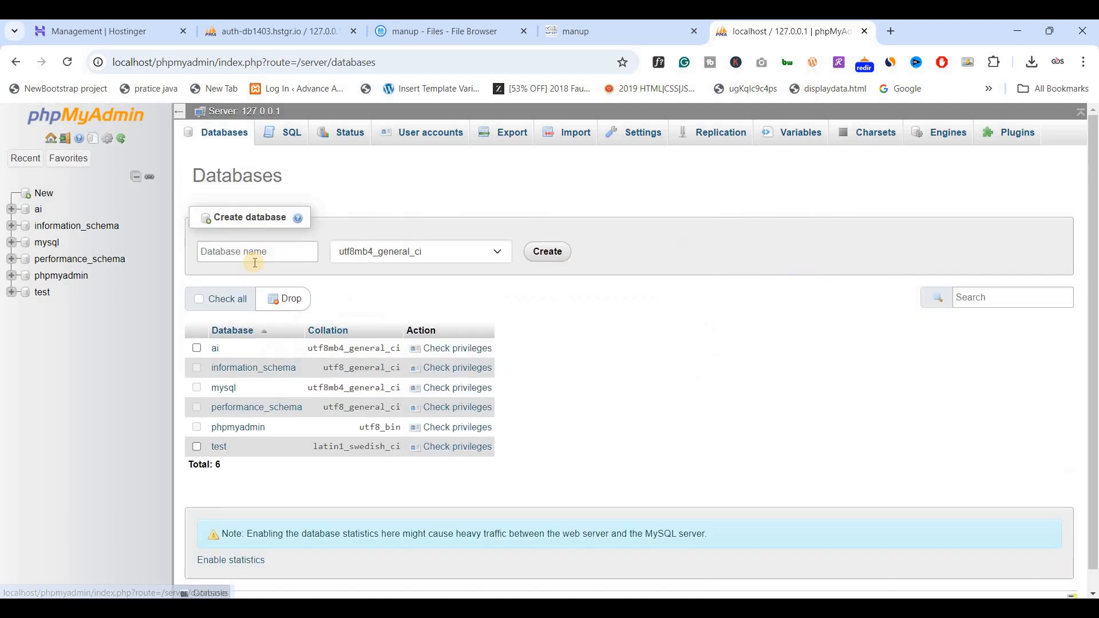
left_click(259, 256)
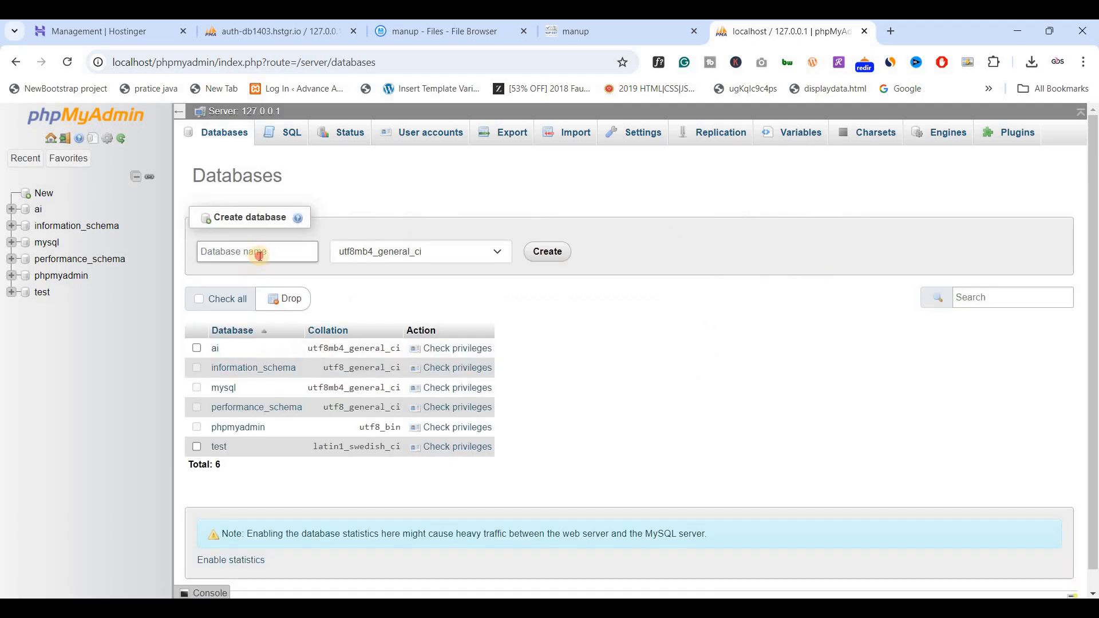
type("manup")
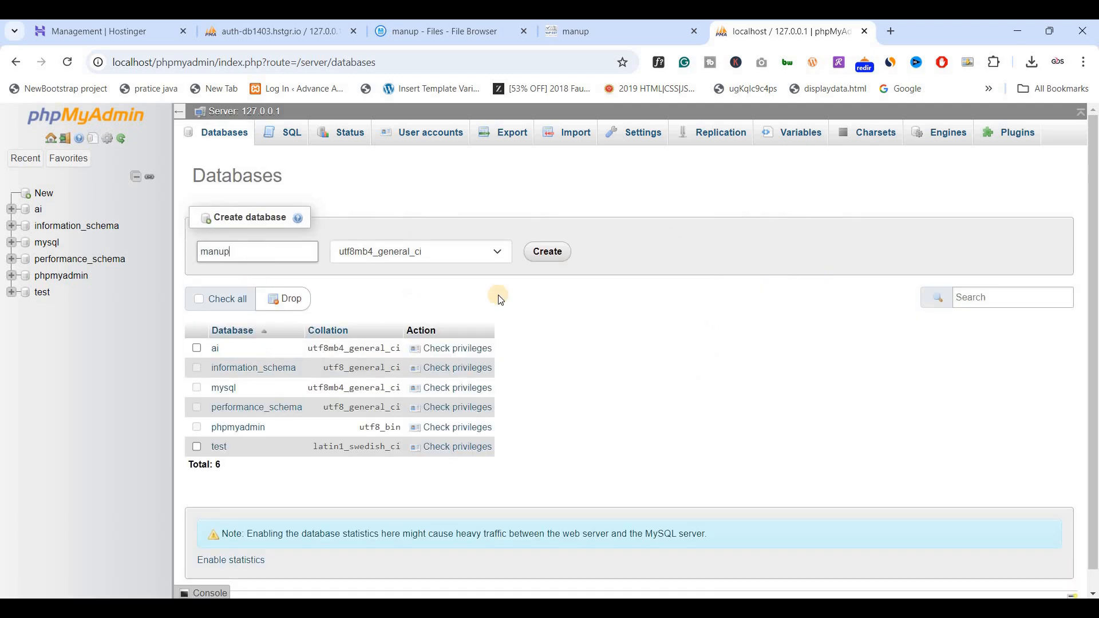
left_click(545, 255)
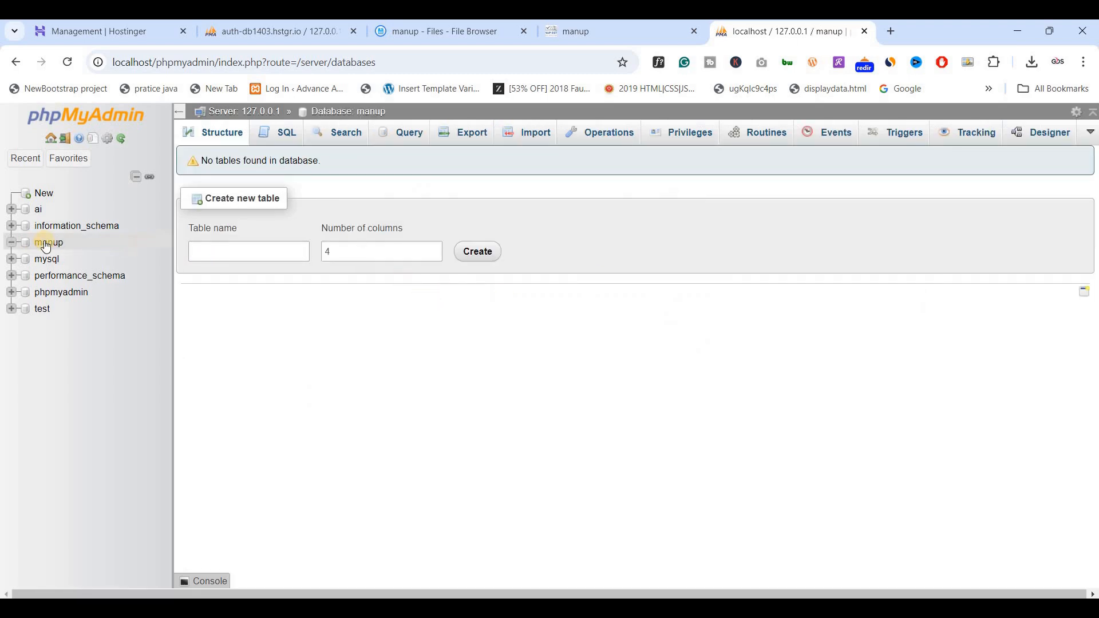
Import the exported file u109163537_gBnOX.sql from Downloads into the local manup database.
left_click(50, 244)
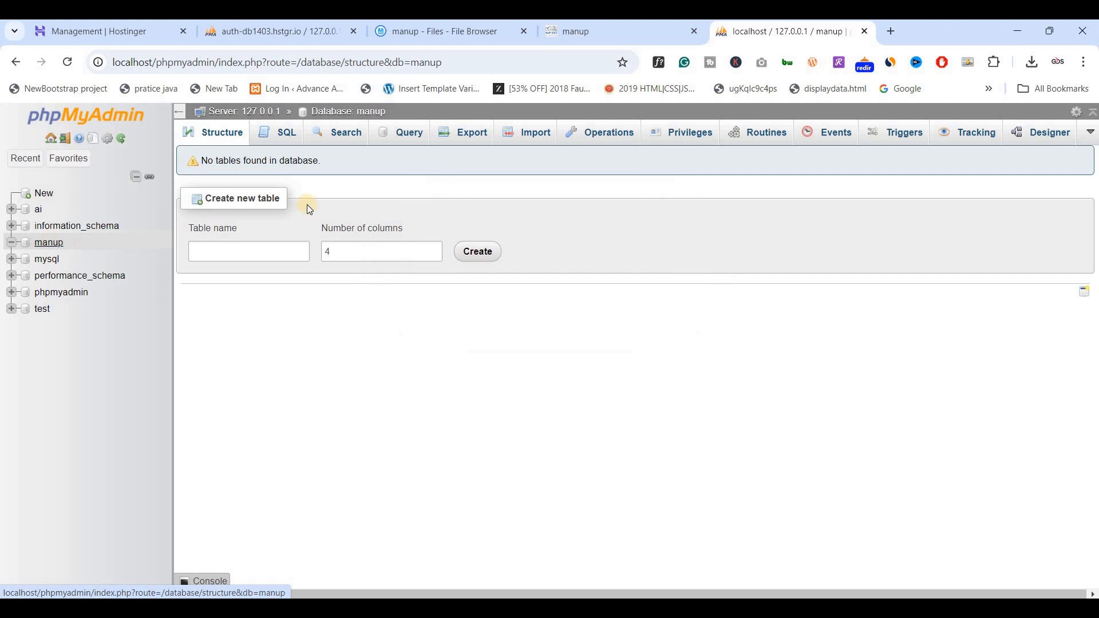
left_click(526, 132)
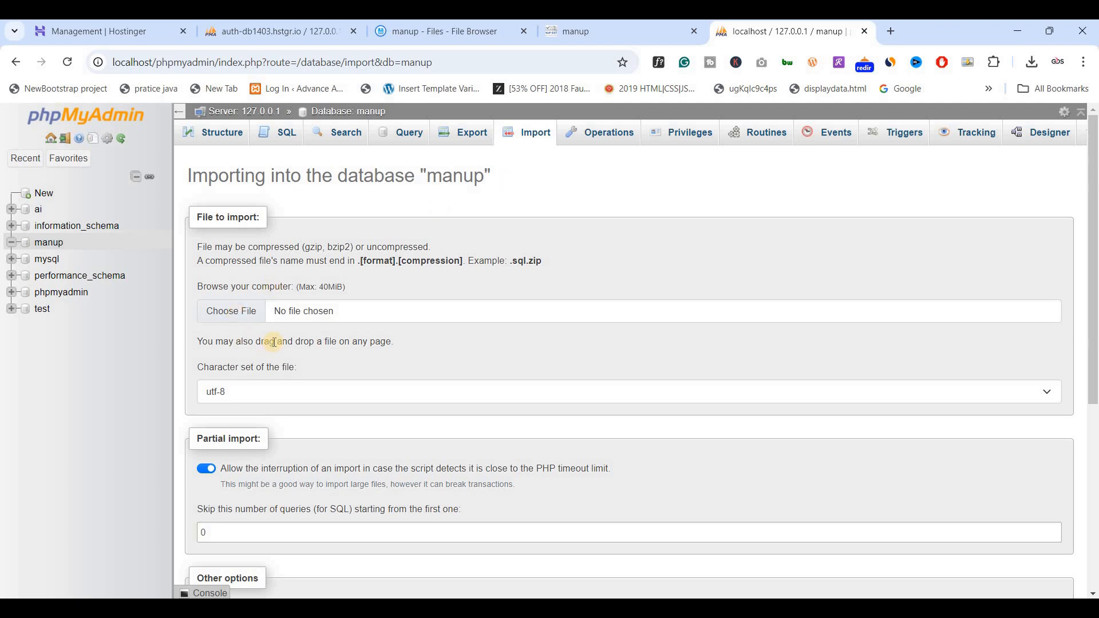
scroll(277, 341, "down", 3)
scroll(246, 321, "up", 3)
left_click(243, 312)
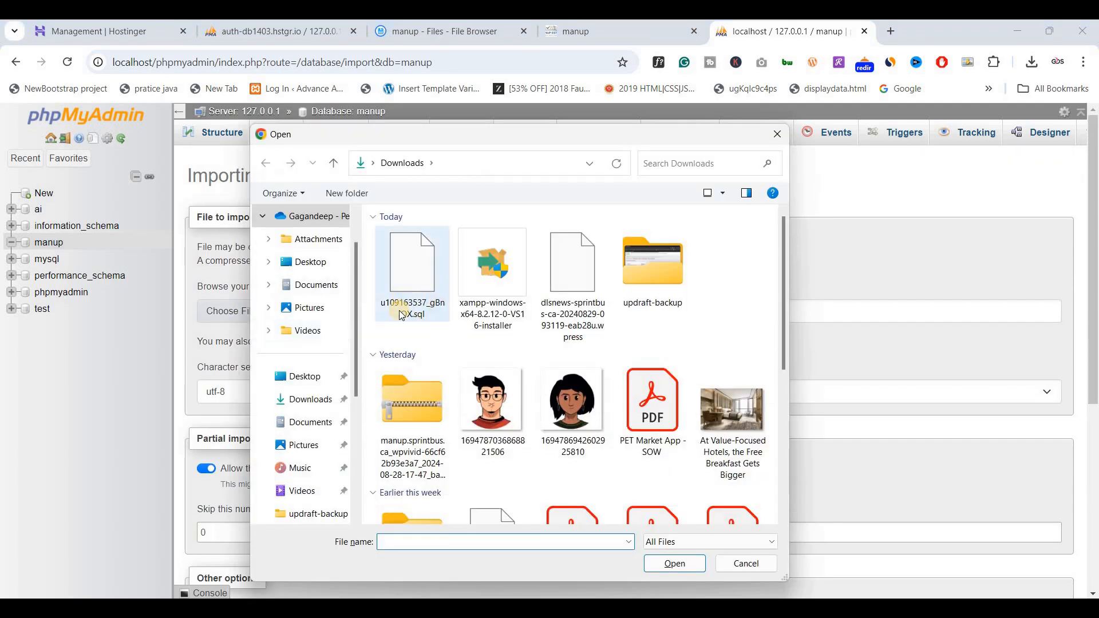
left_click(412, 307)
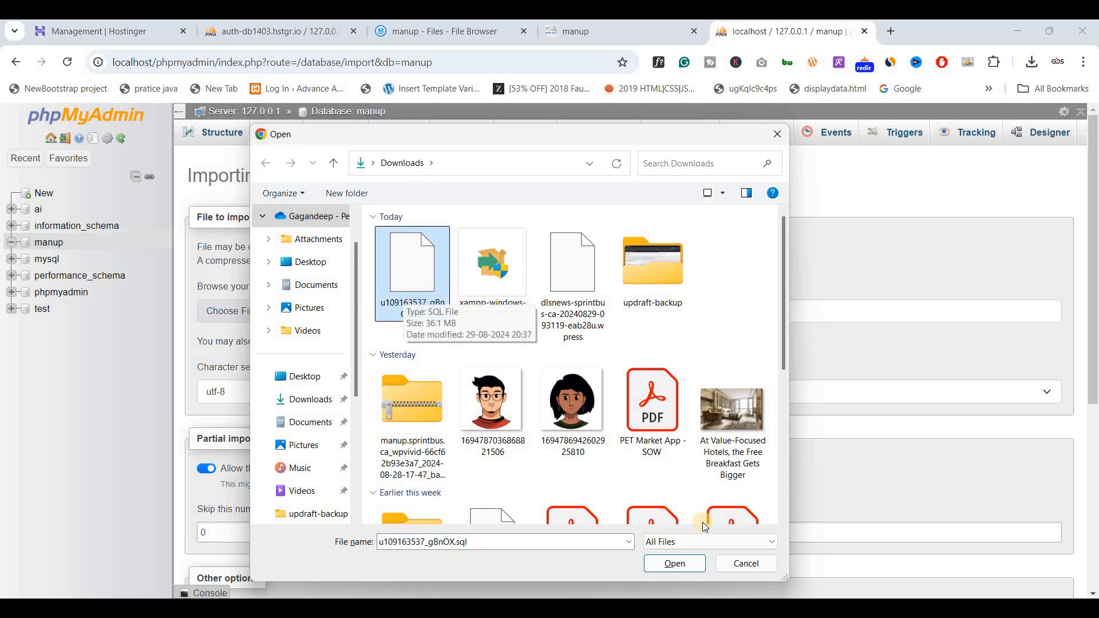
left_click(671, 564)
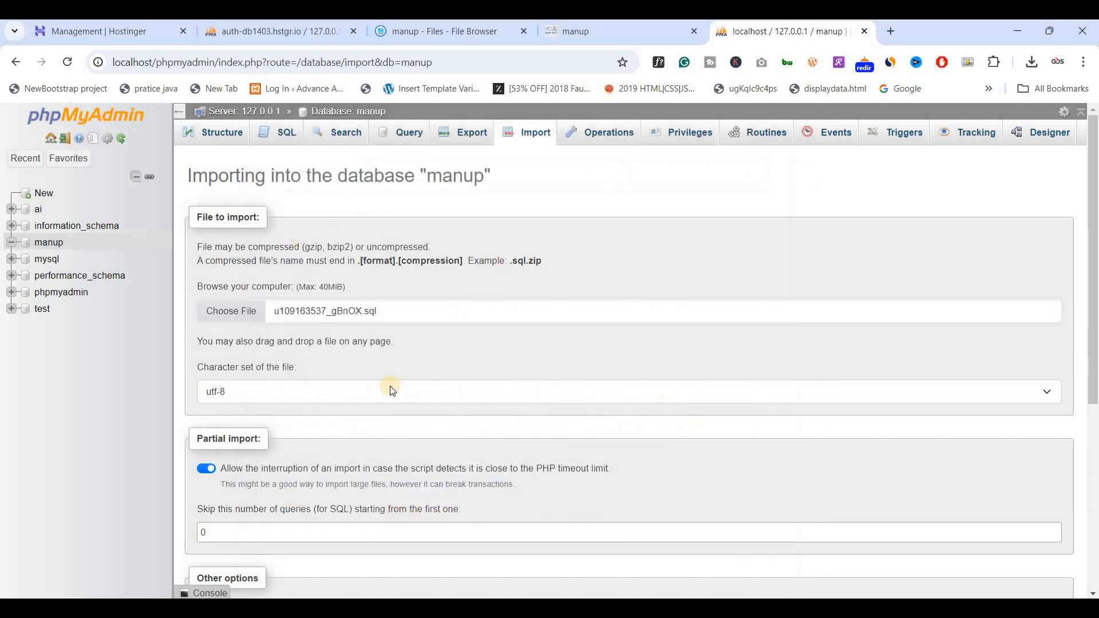
scroll(387, 388, "down", 5)
left_click(204, 555)
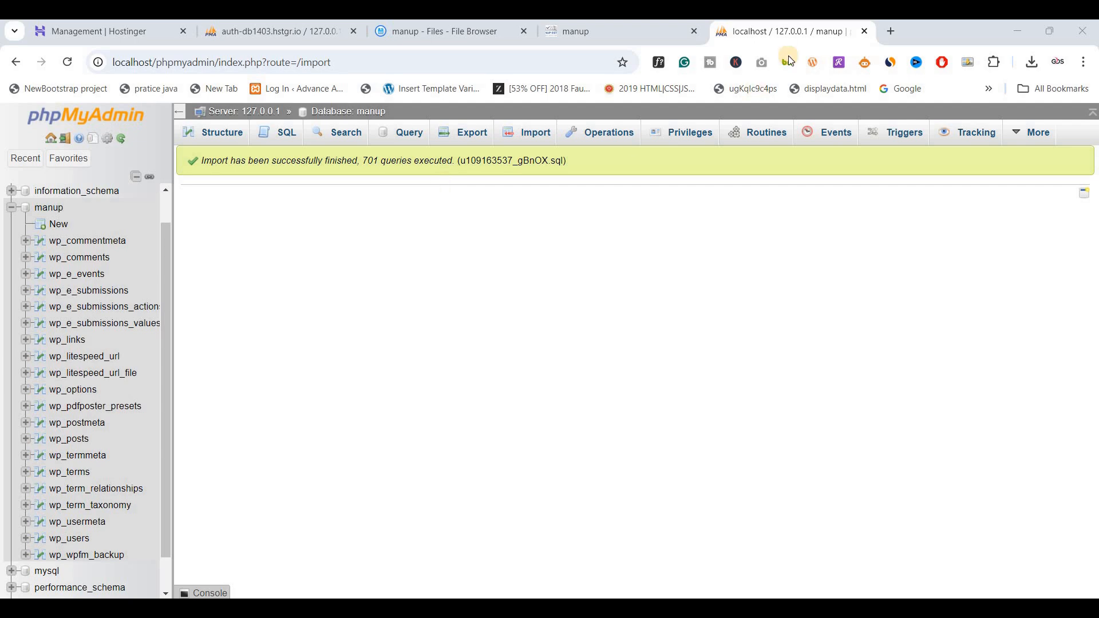
Load localhost/manup in a new browser tab to check the local site.
left_click(897, 29)
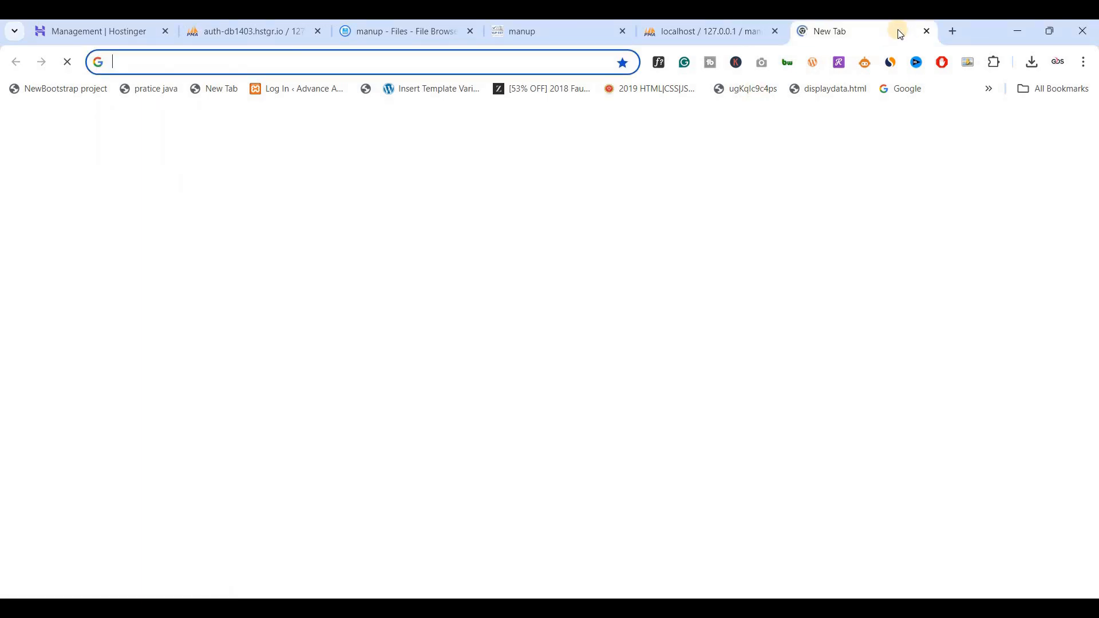
type("localhost/phpmyadmin")
key("shift+Left")
key("shift+Left")
key("shift+Left")
key("shift+Left")
key("shift+Left")
key("shift+Left")
key("shift+Left")
key("shift+Left")
key("shift+Left")
key("shift+Left")
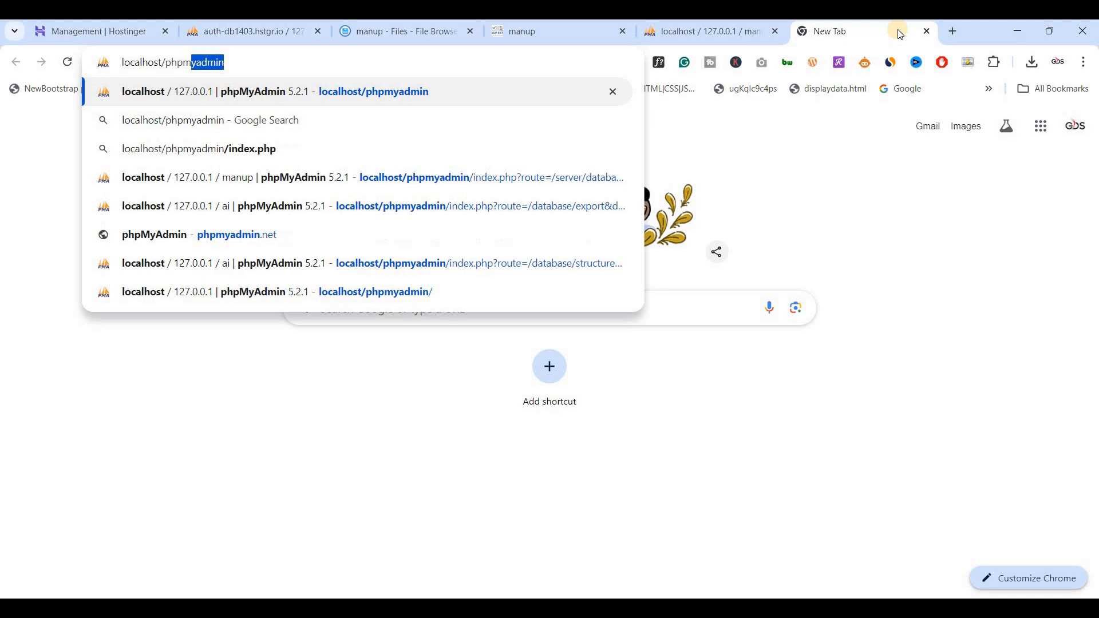
type("manup")
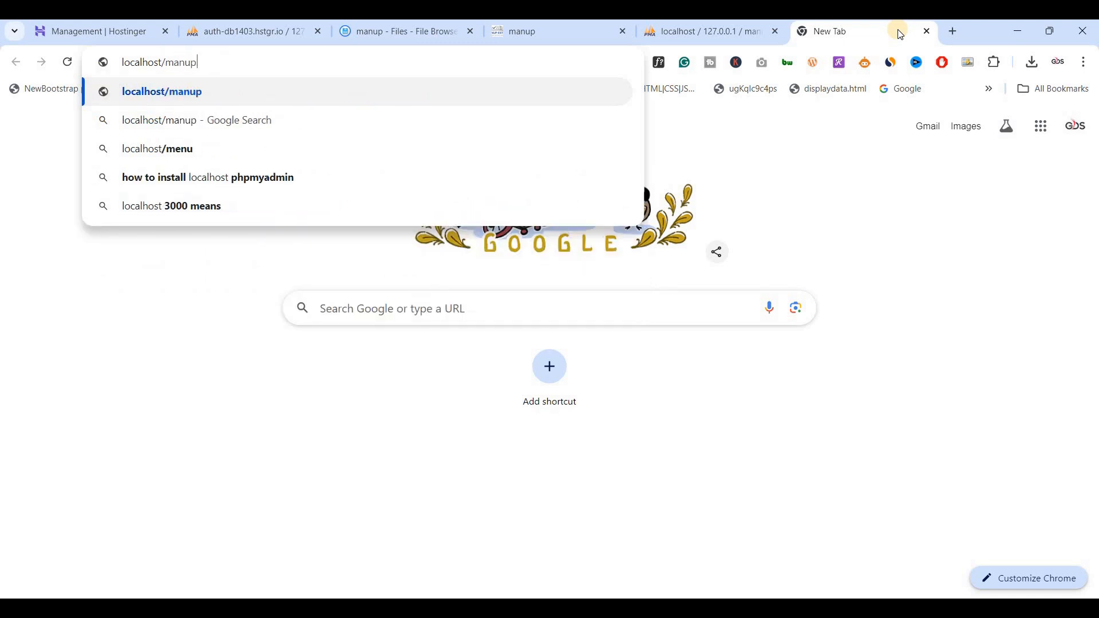
key("Return")
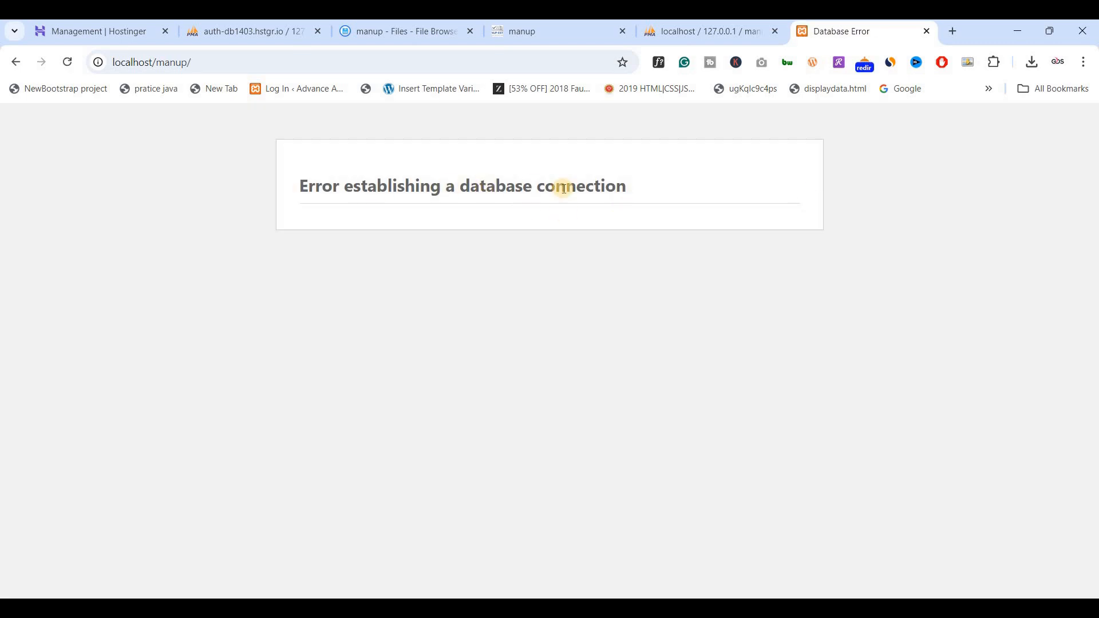
Switch to File Explorer and open wp-config.php from htdocs\manup in Visual Studio Code.
key("alt+Tab")
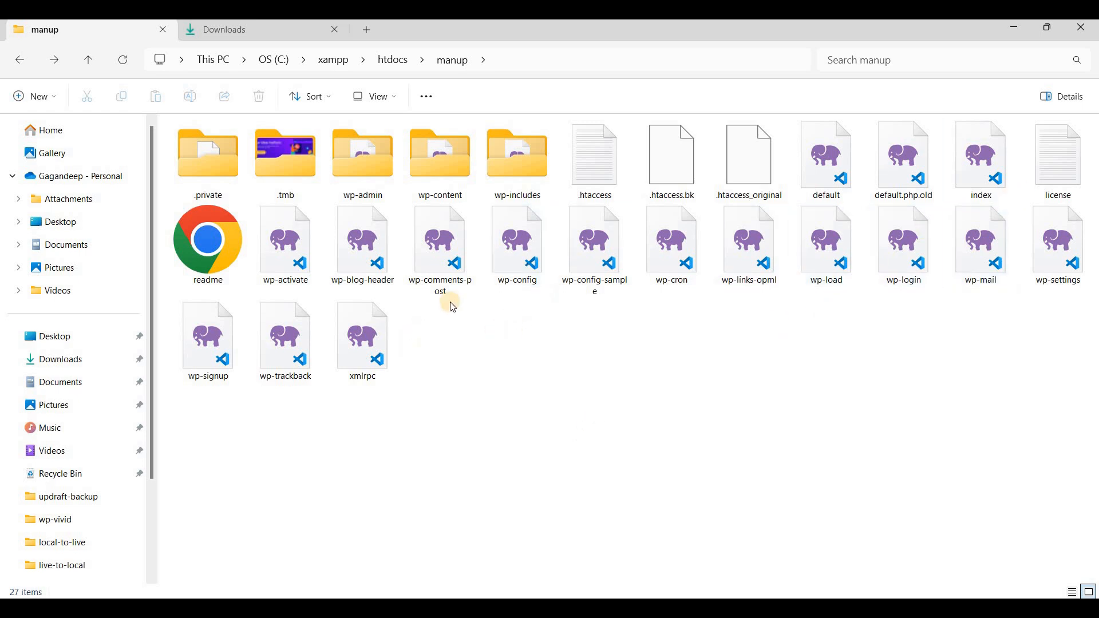
left_click(496, 270)
right_click(497, 271)
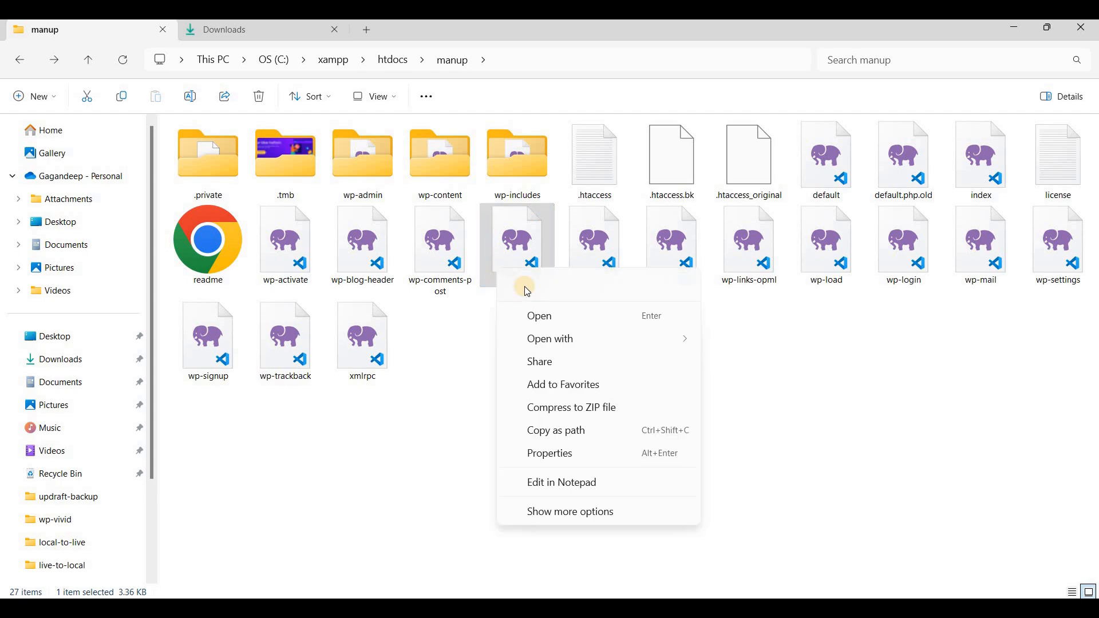
mouse_move(573, 338)
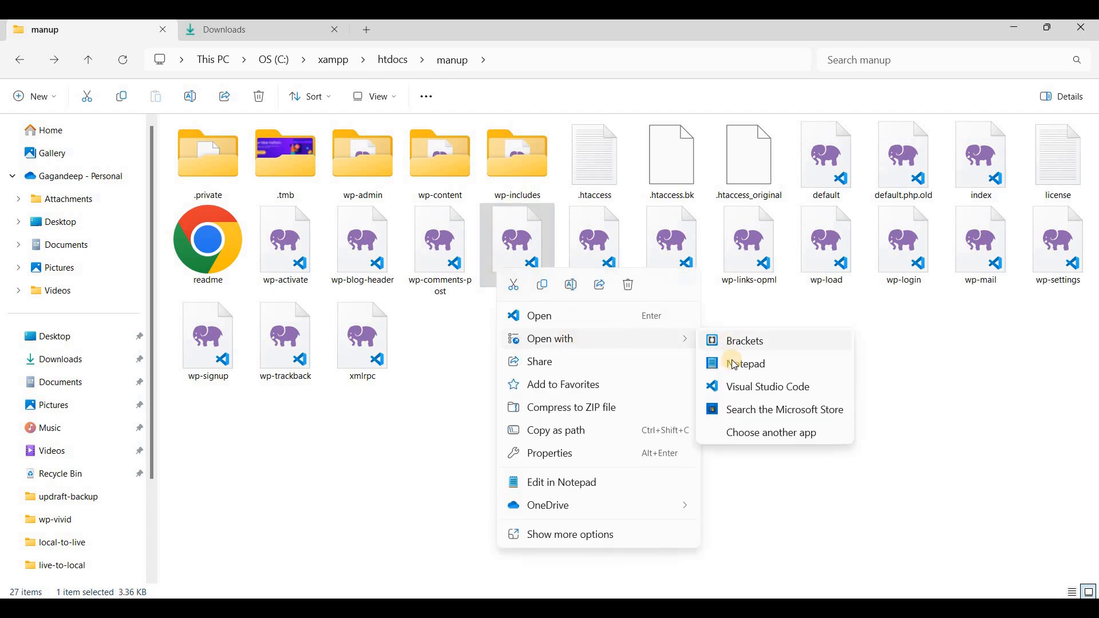
left_click(740, 395)
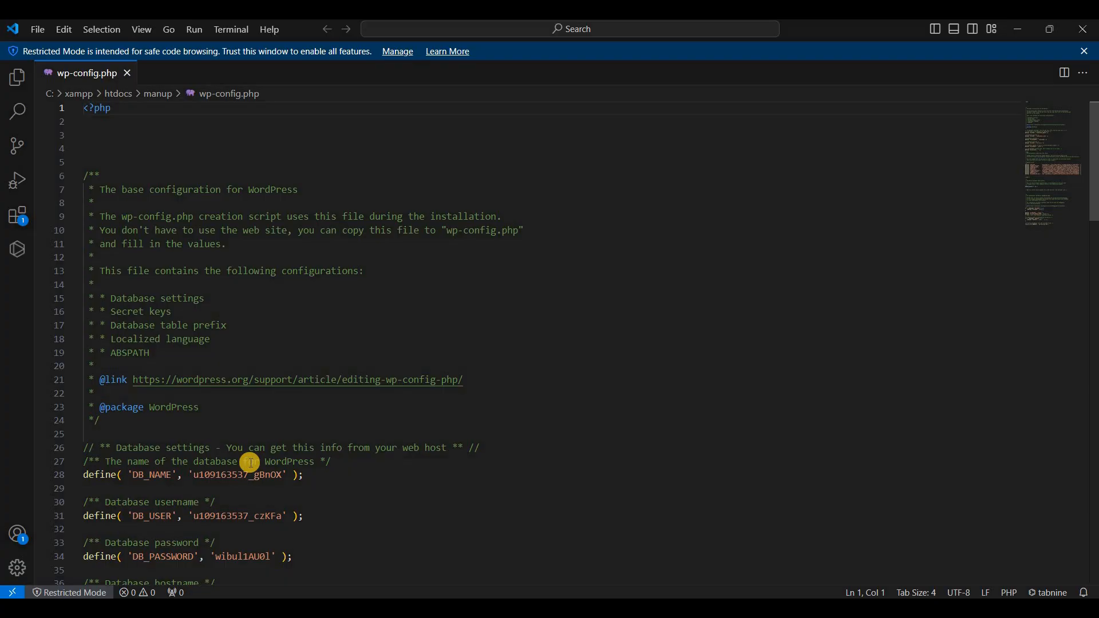
Set the DB_NAME value in wp-config.php to manup.
scroll(184, 366, "down", 4)
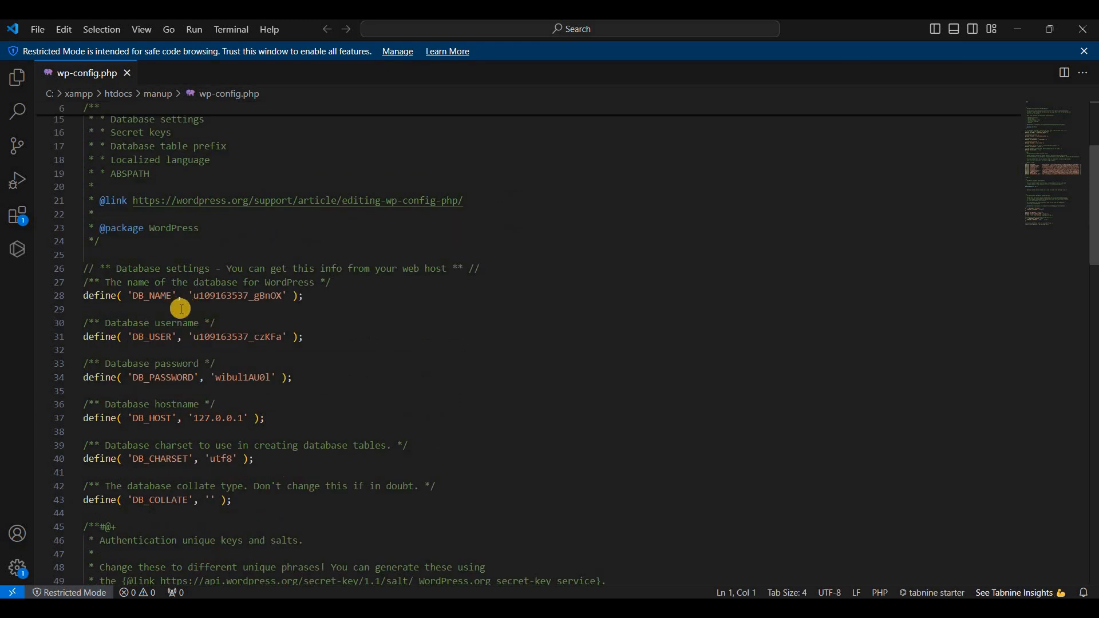
left_click(194, 294)
key("shift+Right")
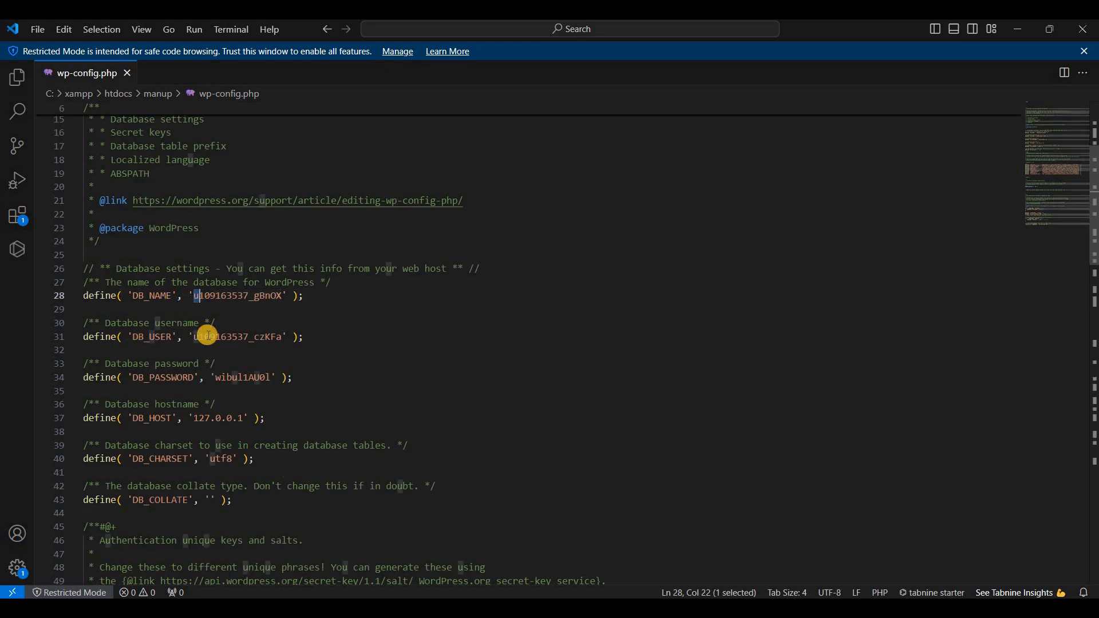
key("shift+Right")
key("shift+Right")
key("shift+Right")
key("shift+Right")
key("shift+Right")
key("shift+Right")
key("shift+Right")
key("shift+Right")
key("shift+Right")
key("shift+Right")
key("shift+Right")
key("shift+Right")
key("shift+Right")
key("shift+Right")
key("shift+Right")
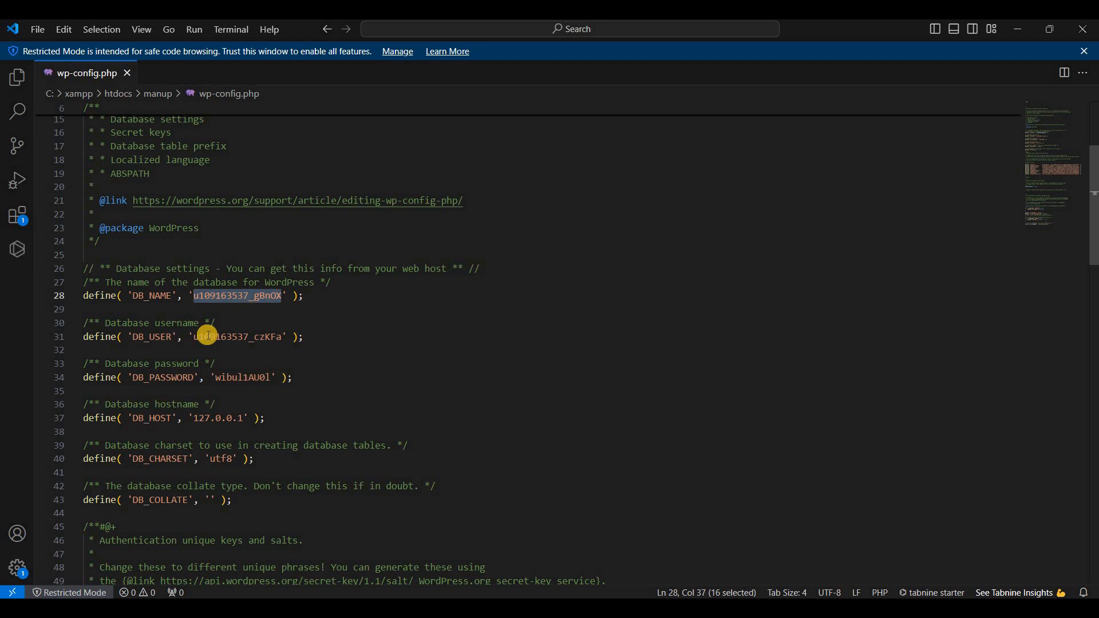
type("manup")
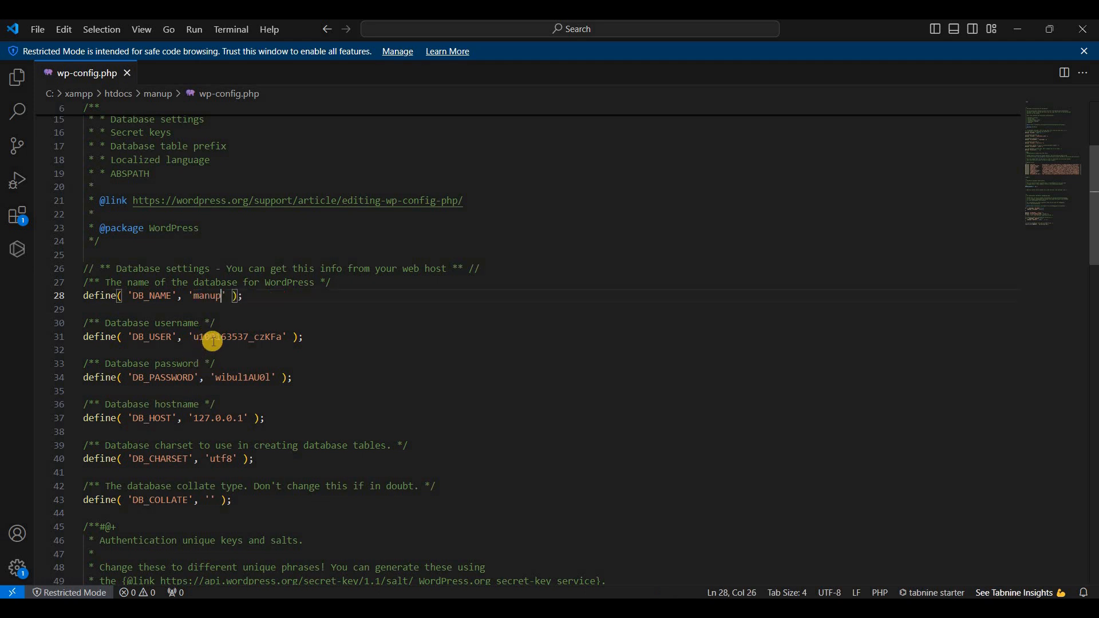
Set DB_USER to root and DB_PASSWORD to an empty string in wp-config.php, and close the saved file.
double_click(209, 337)
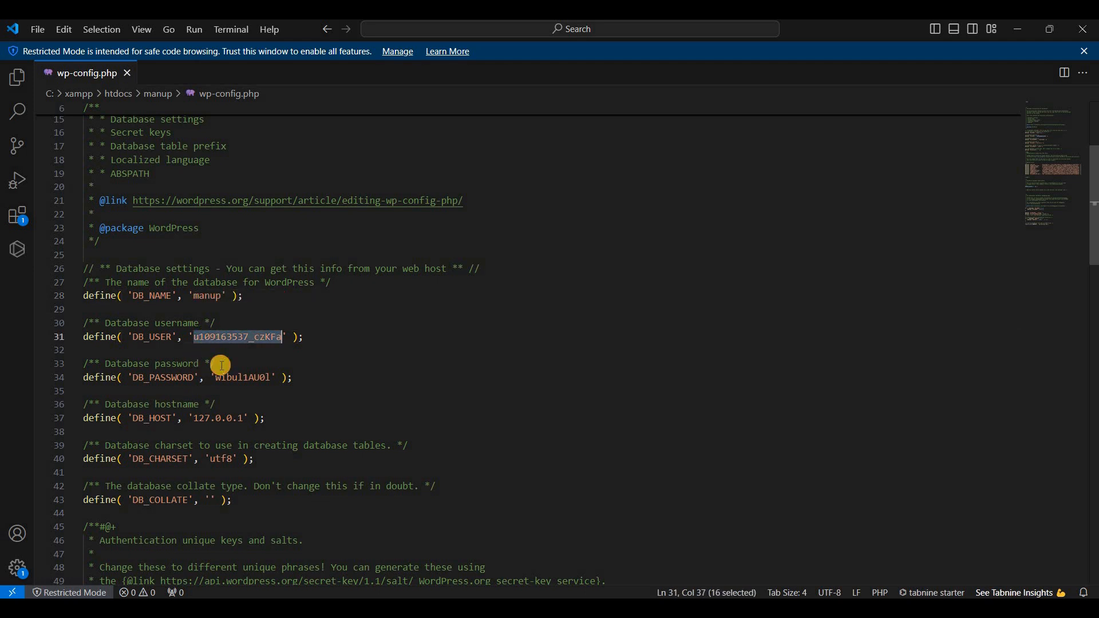
type("root")
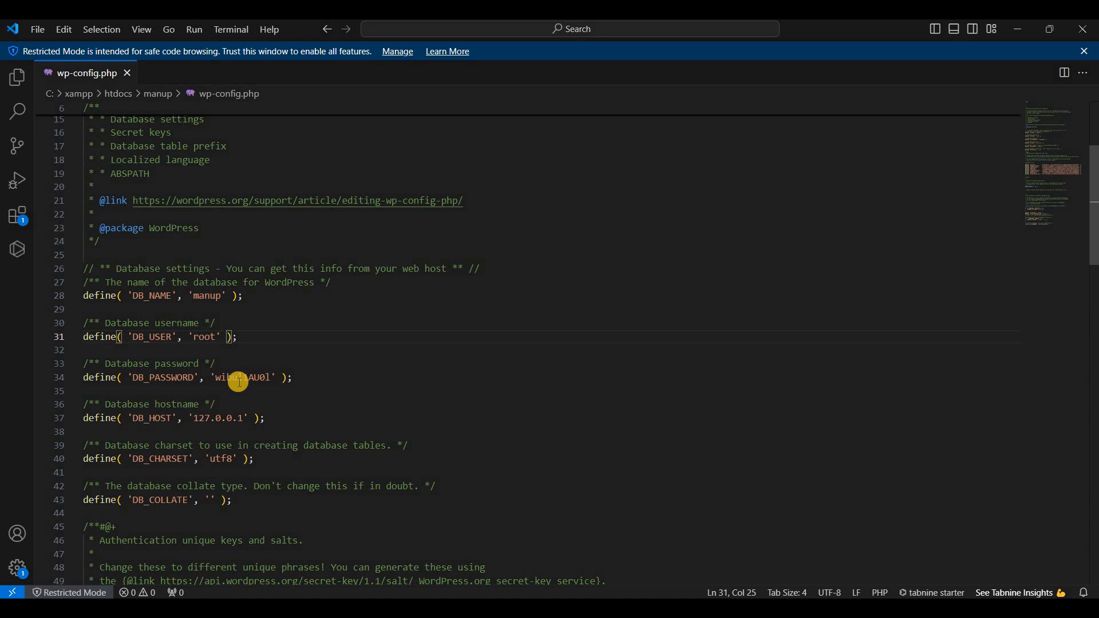
double_click(239, 383)
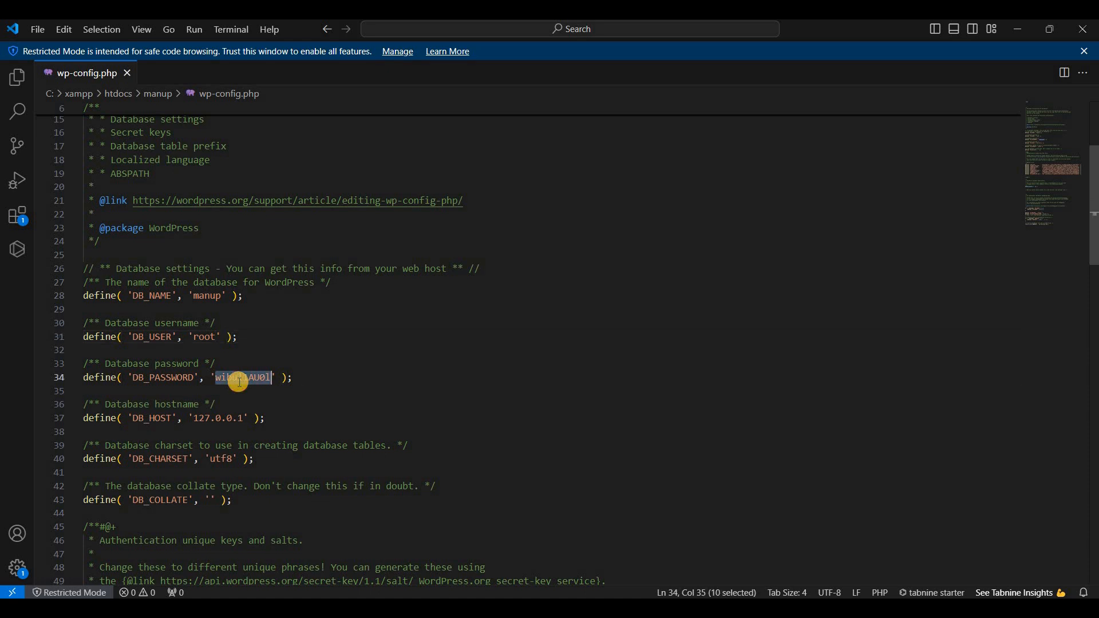
key("BackSpace")
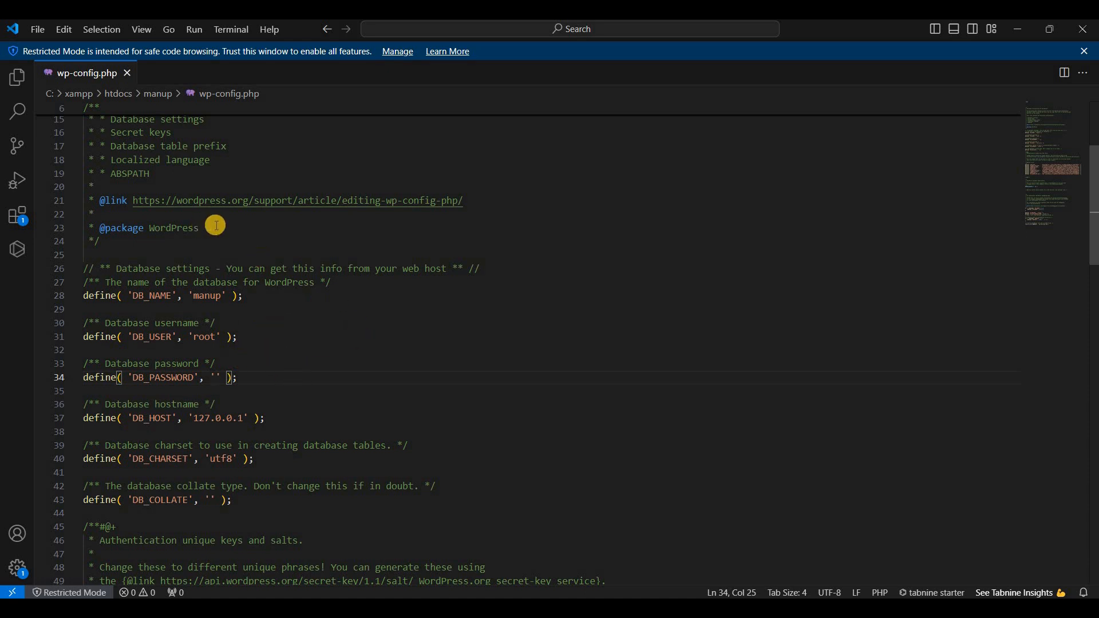
left_click(128, 73)
Switch to the browser, reload localhost/manup and examine the page that loads.
key("alt+Tab")
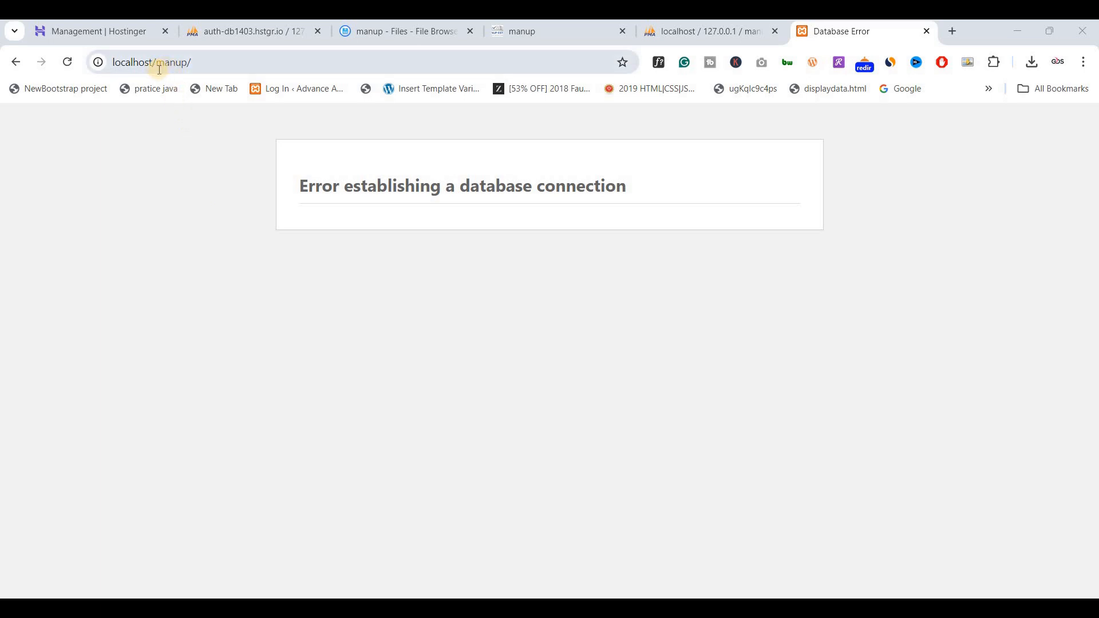
left_click(67, 64)
left_click(68, 62)
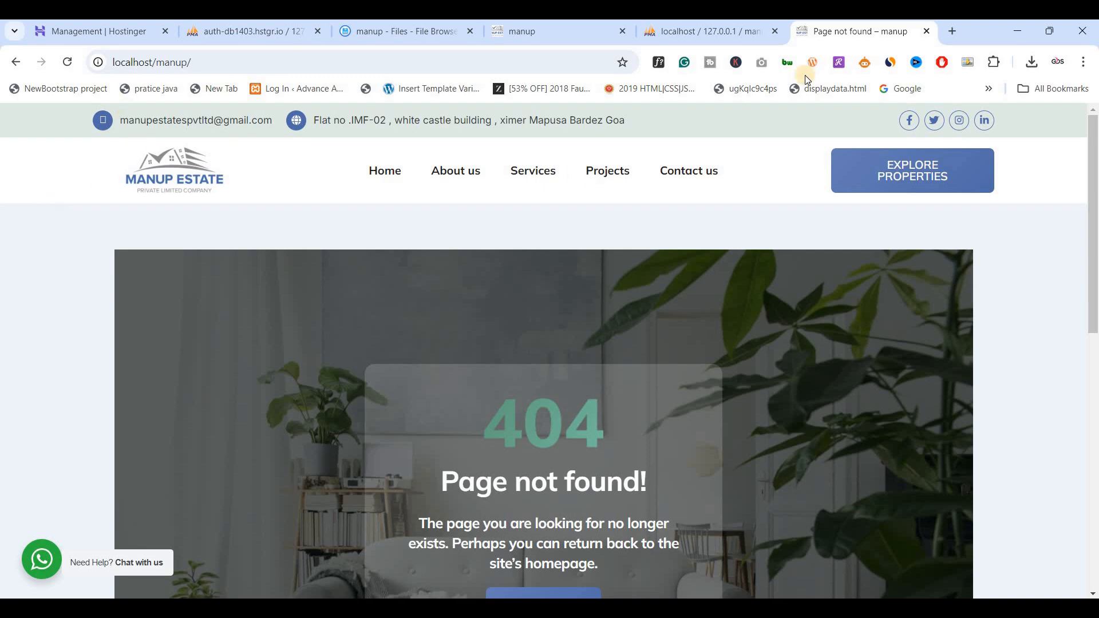
scroll(78, 308, "down", 10)
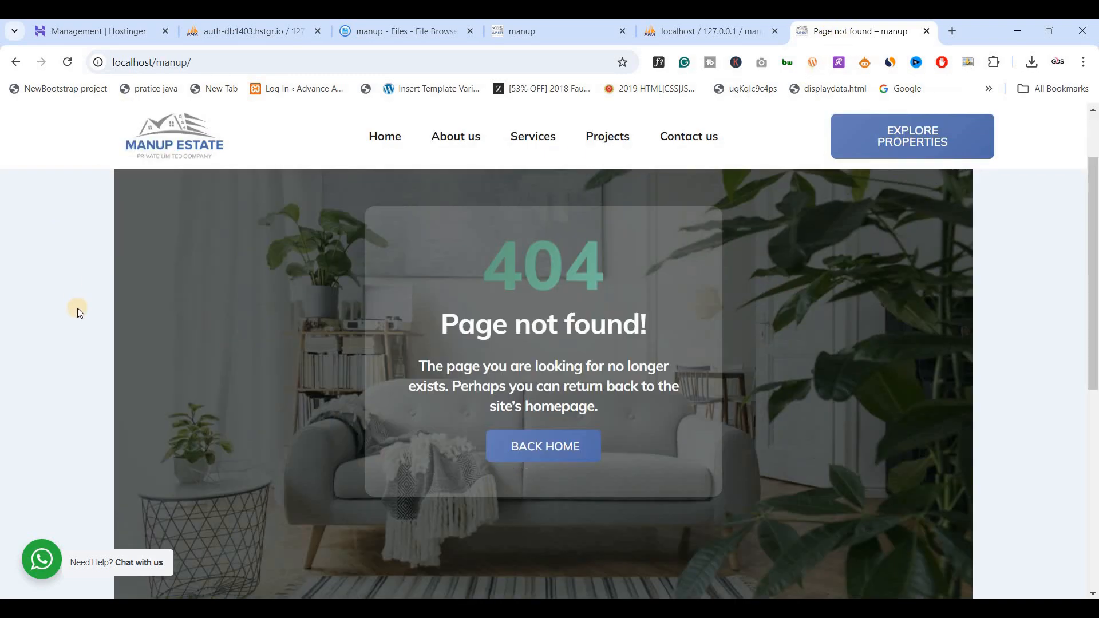
scroll(77, 308, "up", 10)
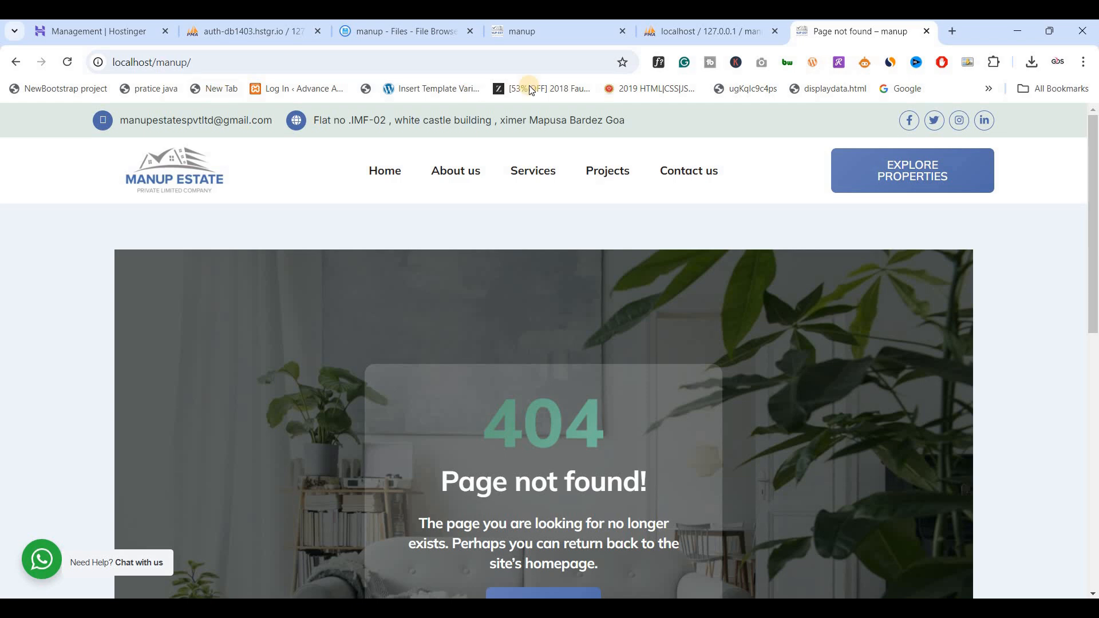
Find and open the wp_options table of the manup database in the local phpMyAdmin.
left_click(693, 36)
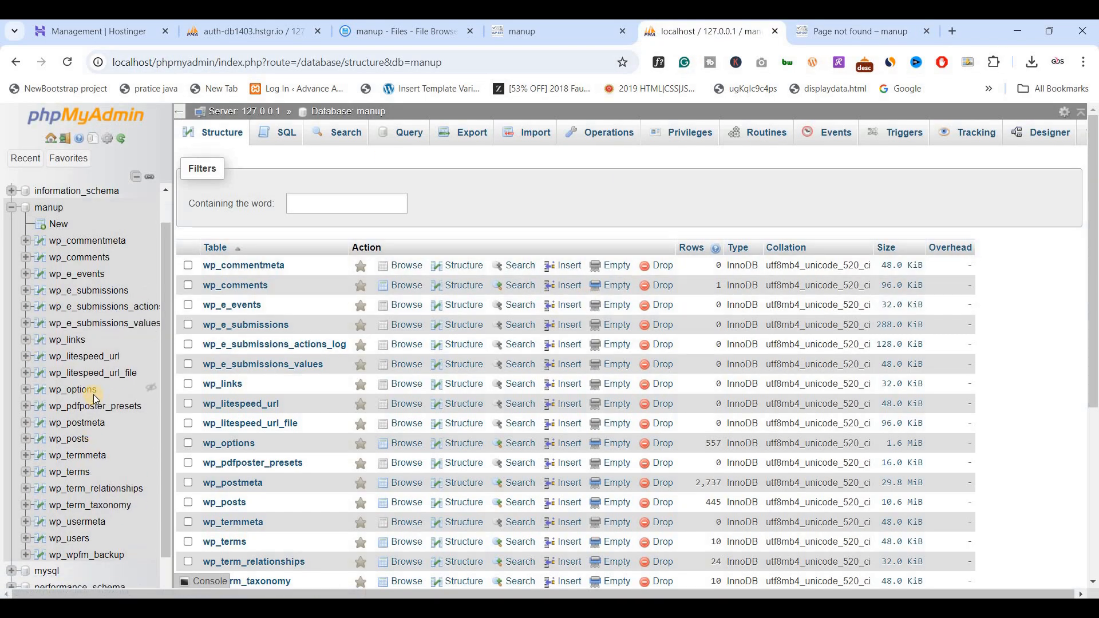
key("ctrl+f")
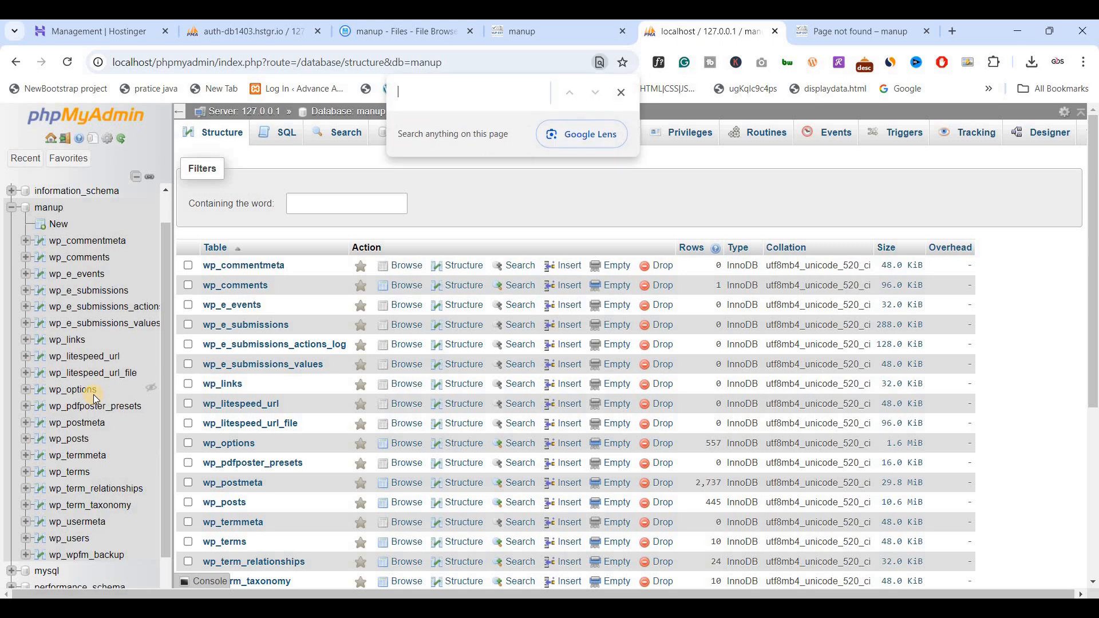
type("option")
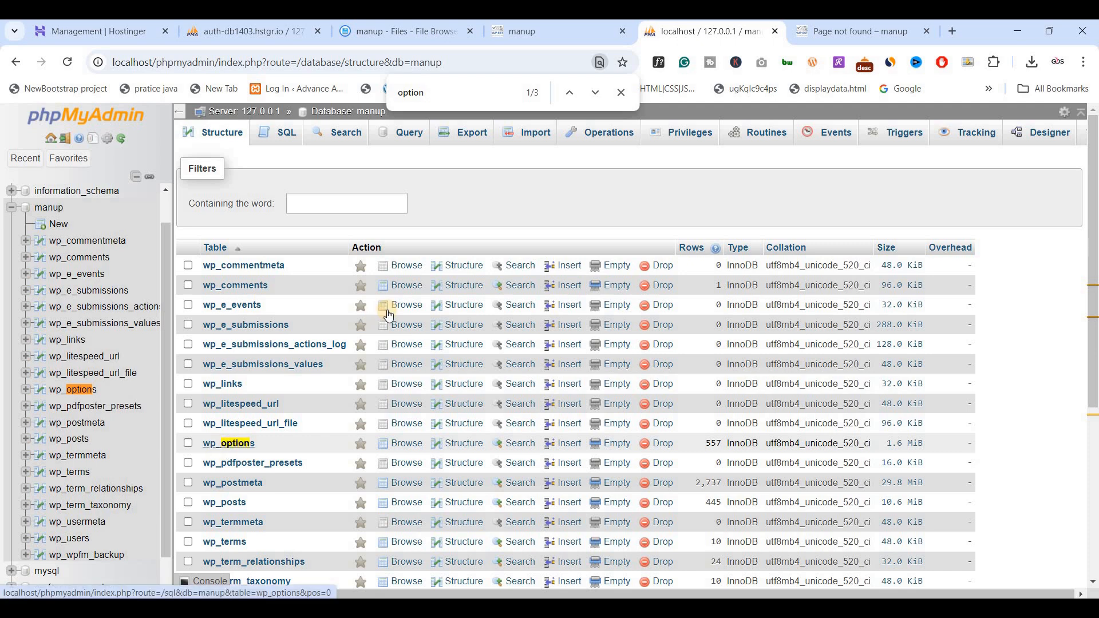
left_click(236, 445)
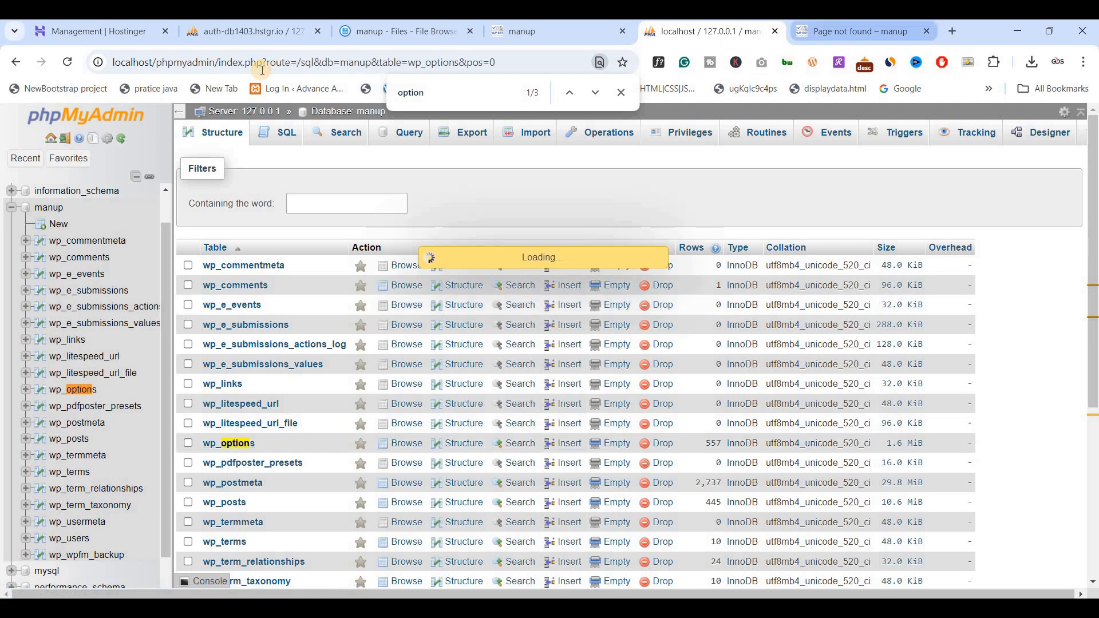
key("ctrl+Tab")
left_click(243, 61)
key("ctrl+c")
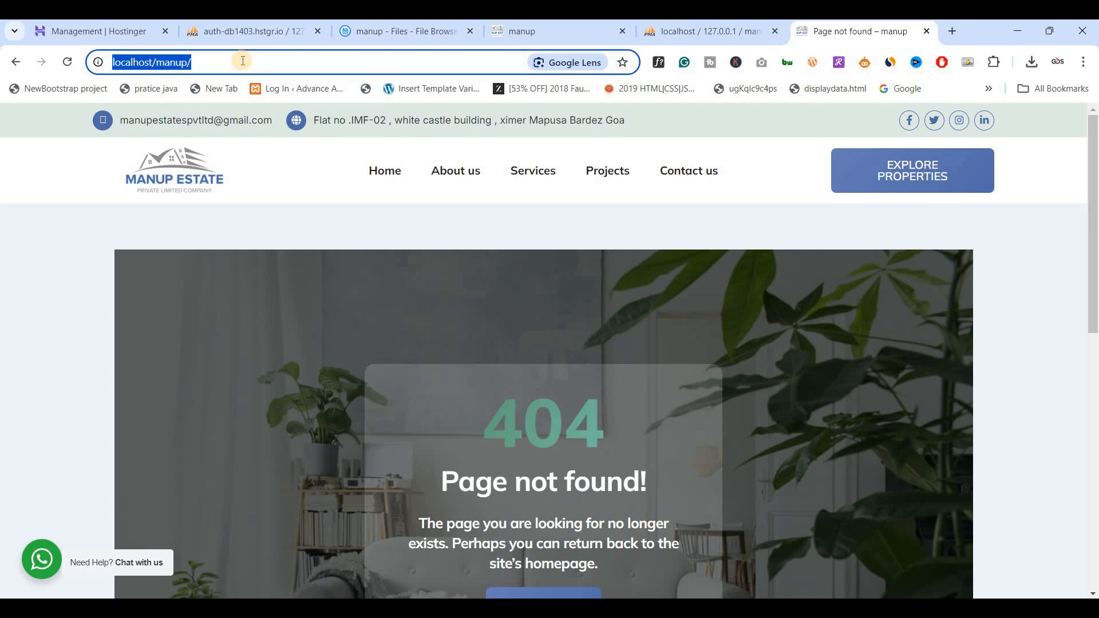
left_click(685, 35)
scroll(467, 287, "down", 1)
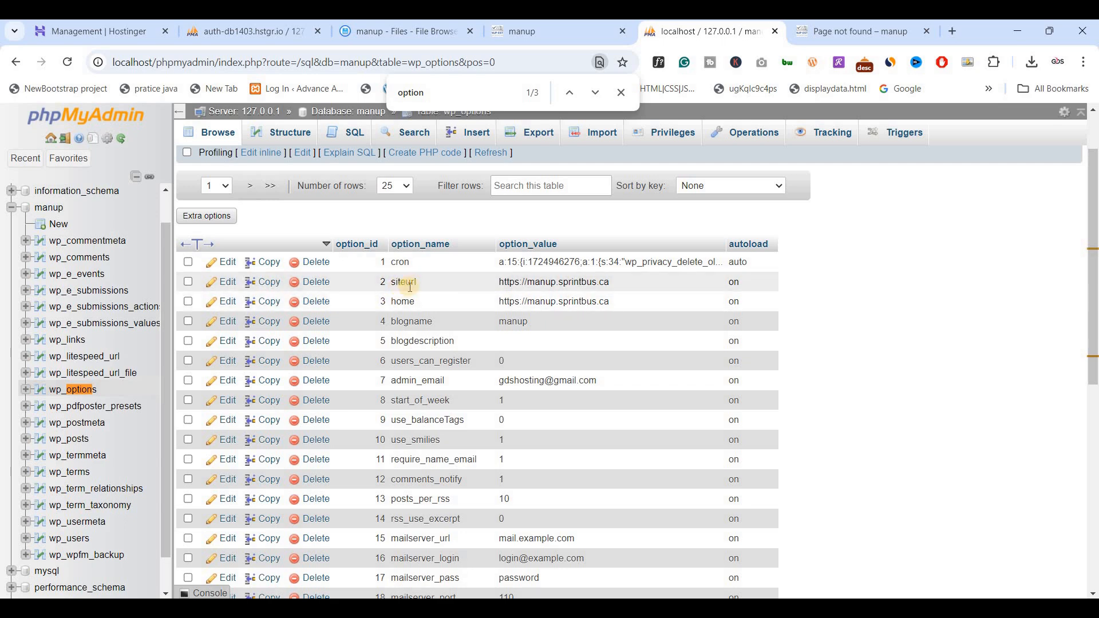
left_click(227, 283)
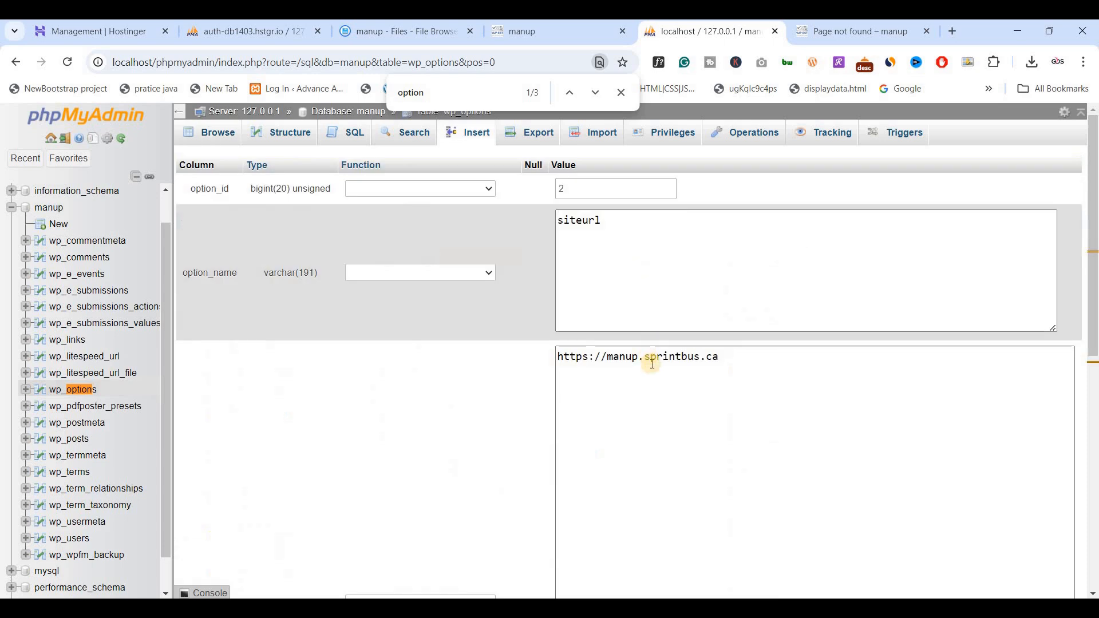
left_click(653, 368)
key("ctrl+a")
key("ctrl+v")
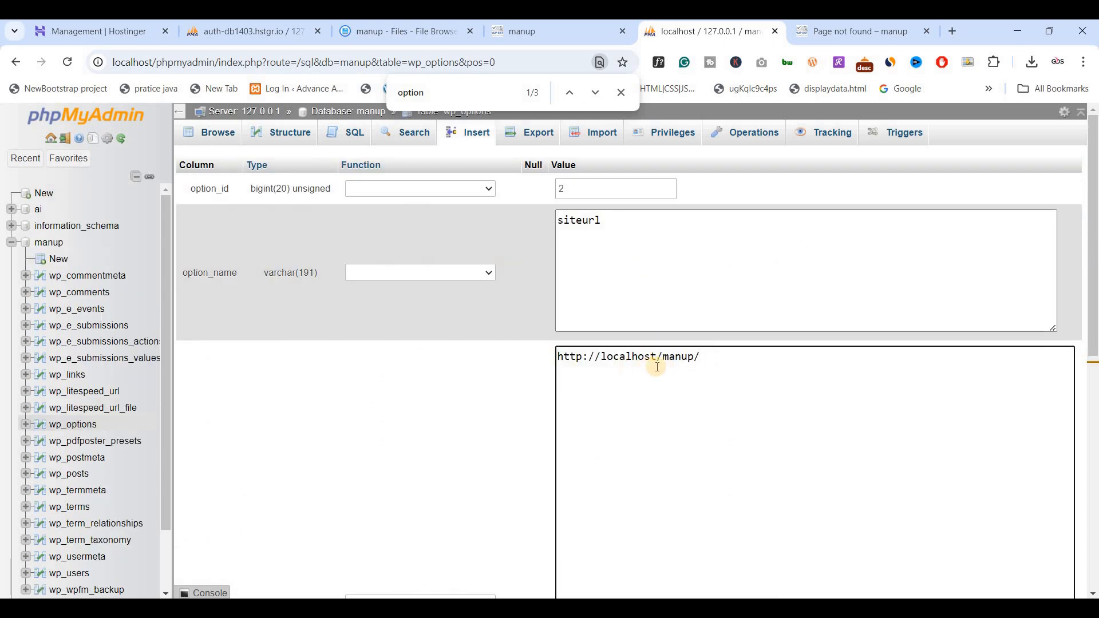
scroll(494, 371, "down", 5)
left_click(1064, 430)
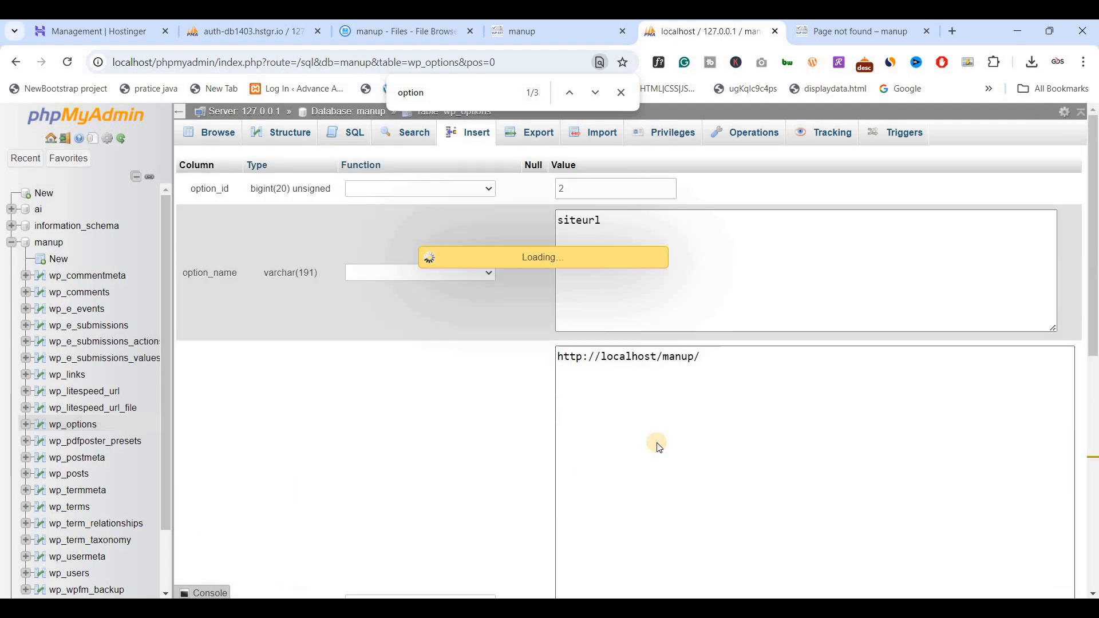
scroll(468, 407, "down", 3)
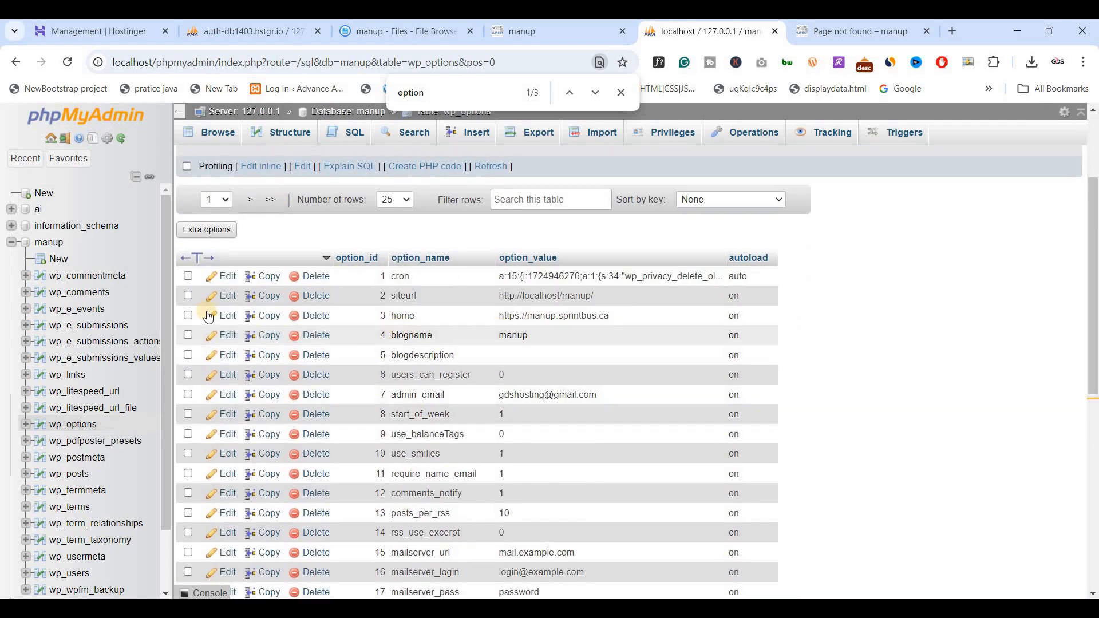
left_click(228, 316)
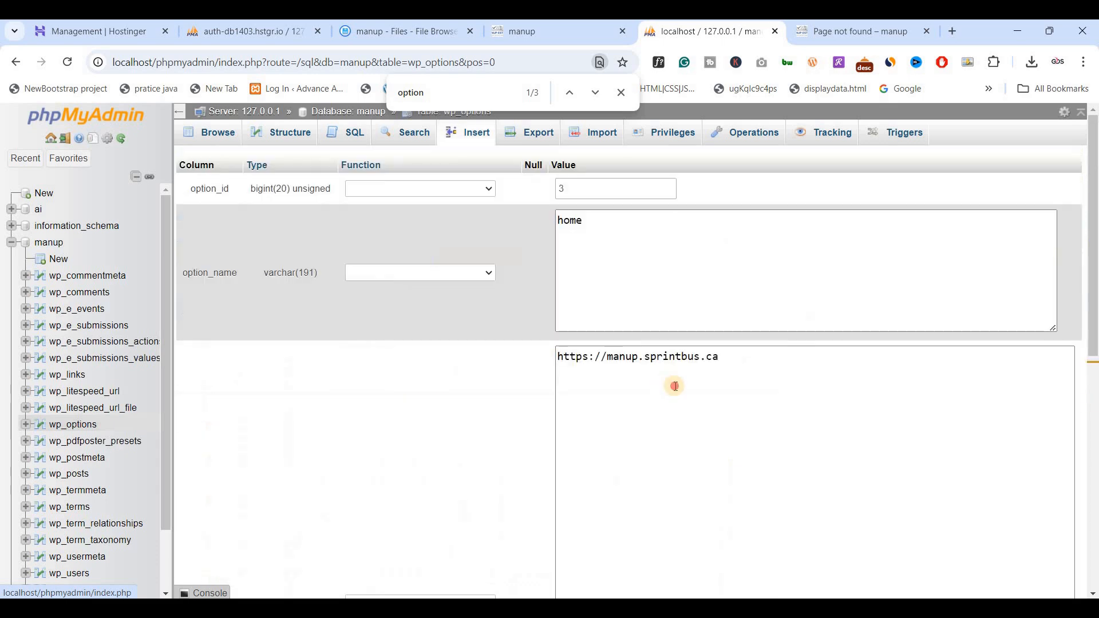
left_click(676, 386)
key("ctrl+a")
key("ctrl+v")
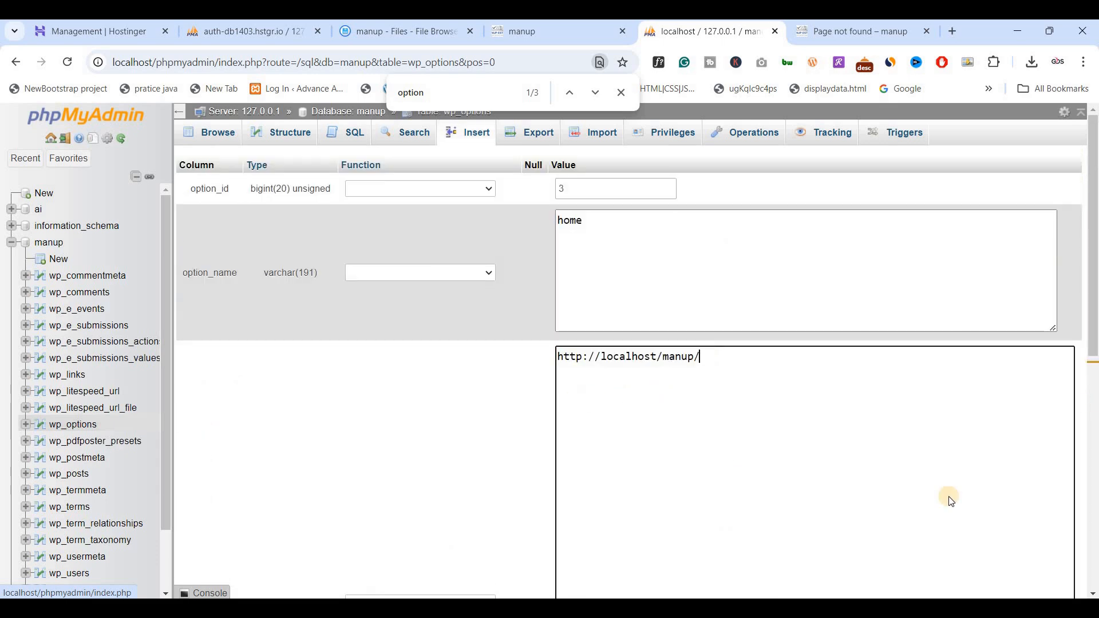
scroll(973, 481, "down", 5)
left_click(1064, 436)
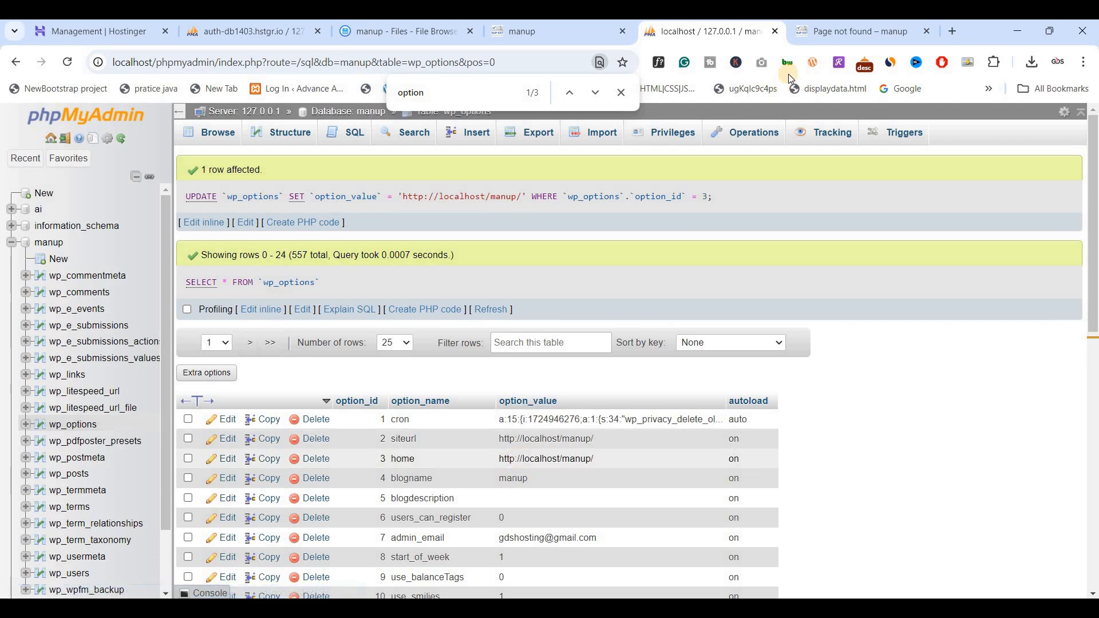
Return to the local site's tab and load localhost/manup again to check the home page.
left_click(817, 35)
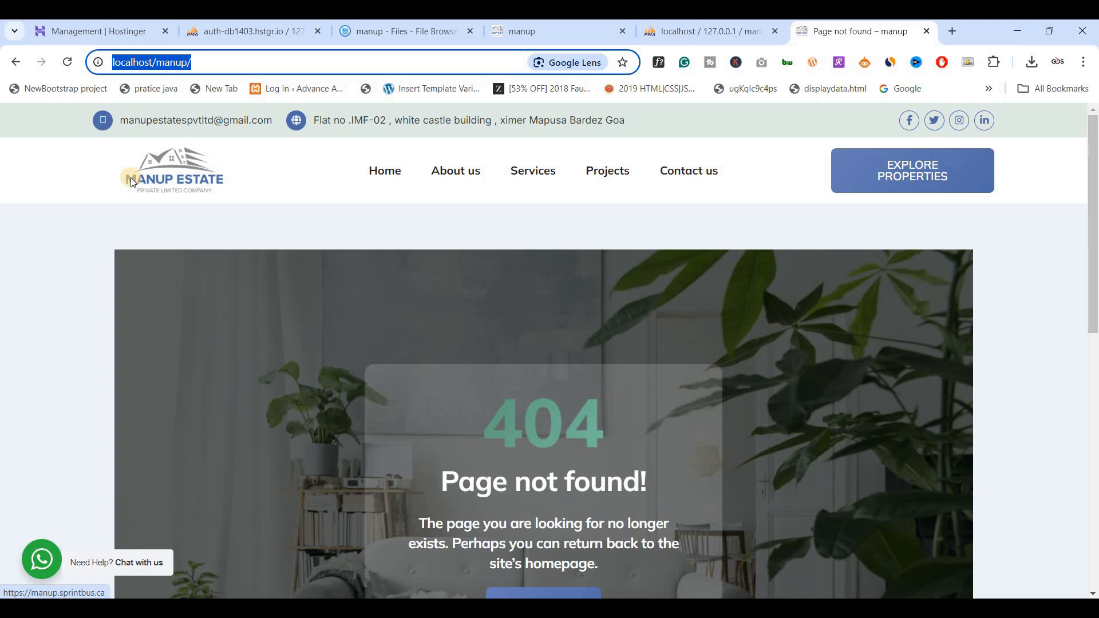
key("Return")
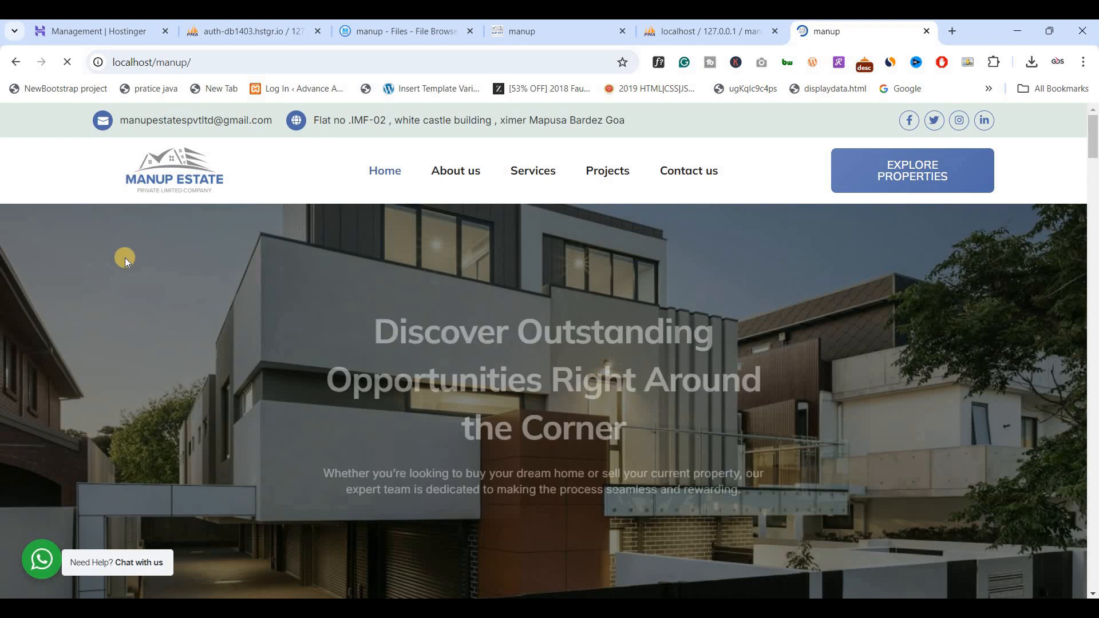
Review the local home page down to its footer, try its About us link, and return to the home page.
scroll(125, 258, "down", 5)
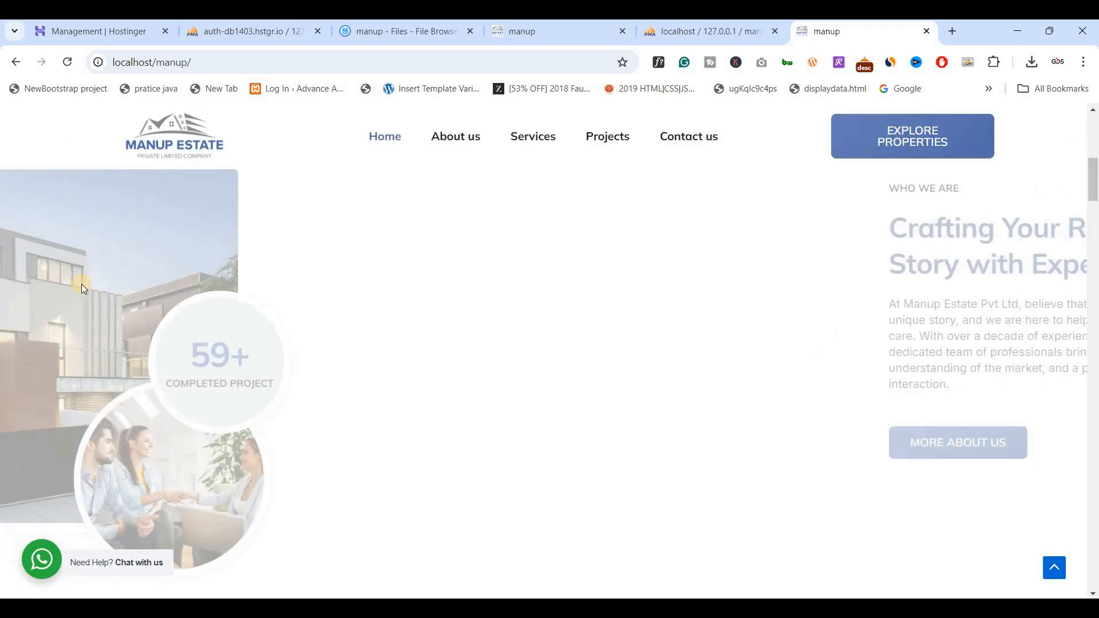
scroll(82, 284, "down", 8)
scroll(82, 284, "down", 12)
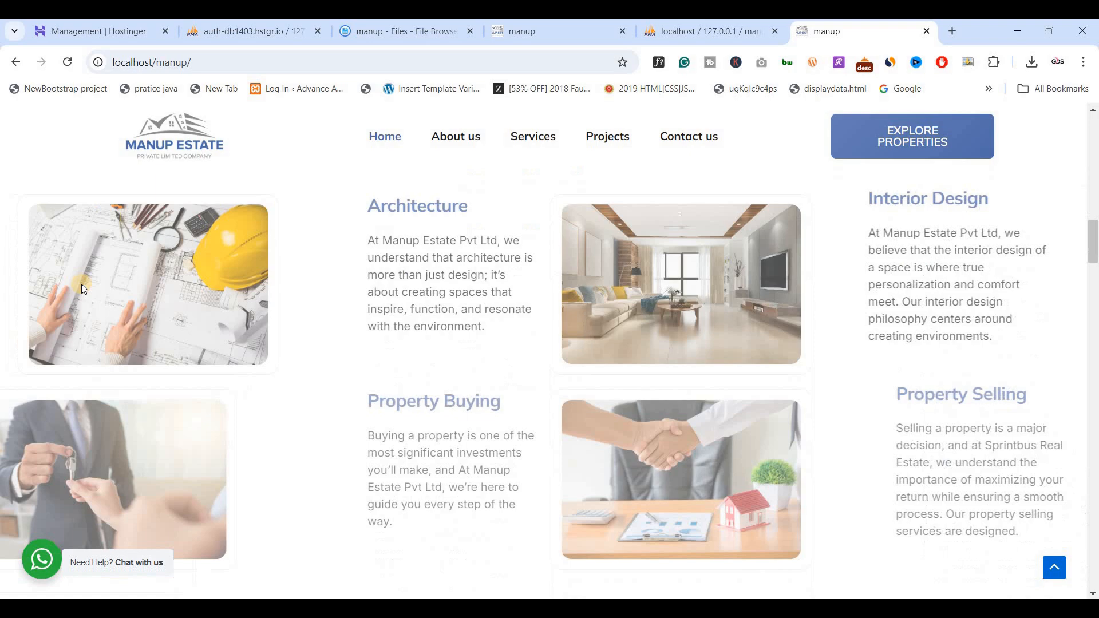
scroll(81, 284, "down", 10)
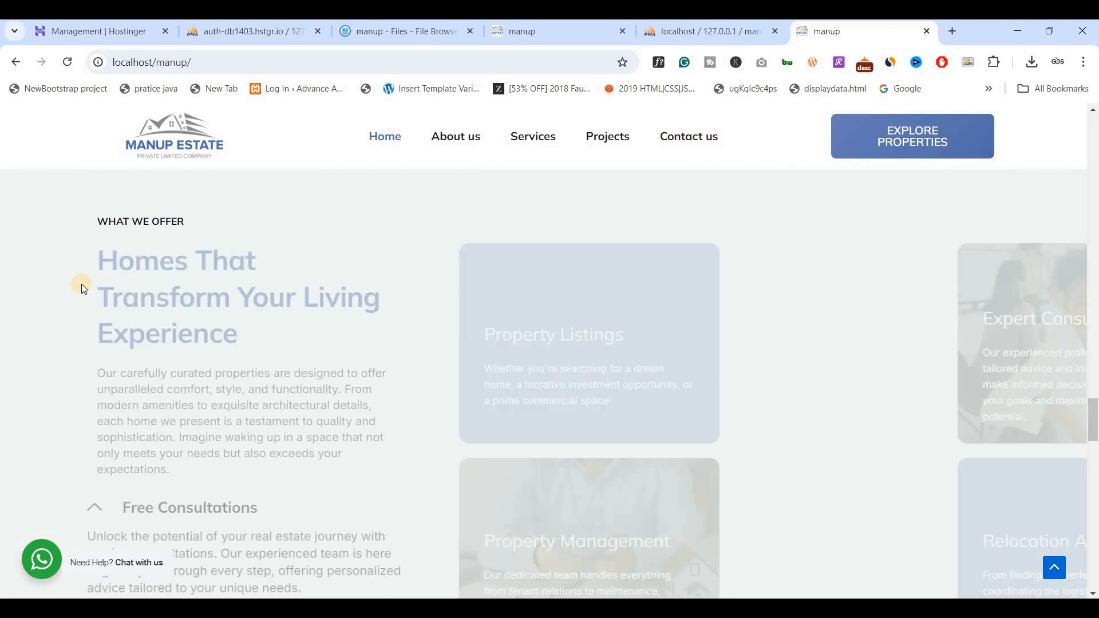
scroll(81, 284, "down", 12)
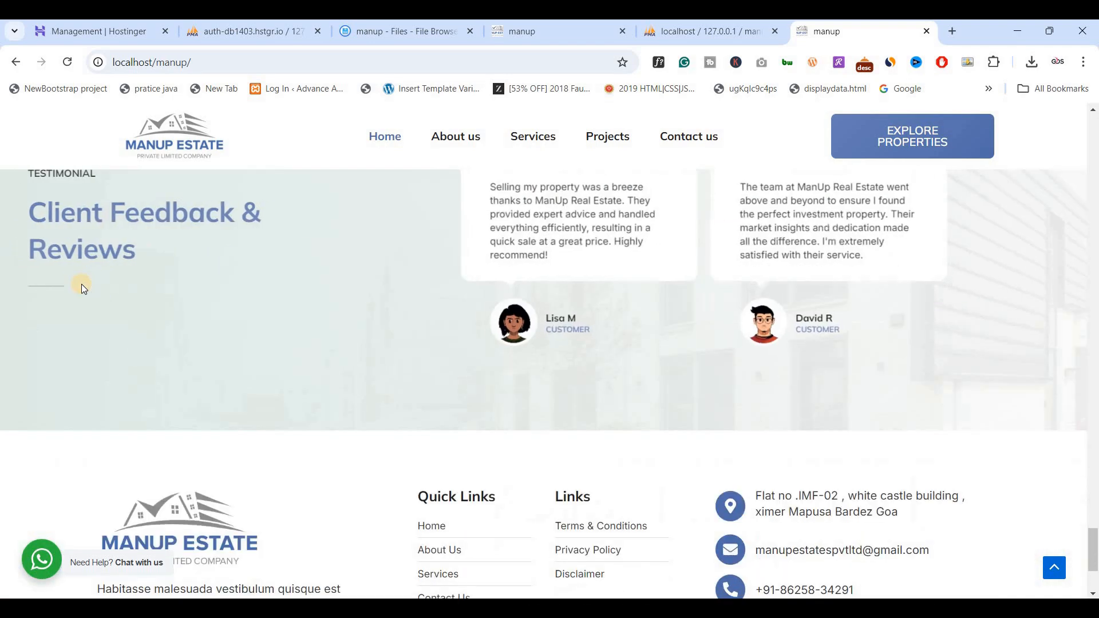
key("Home")
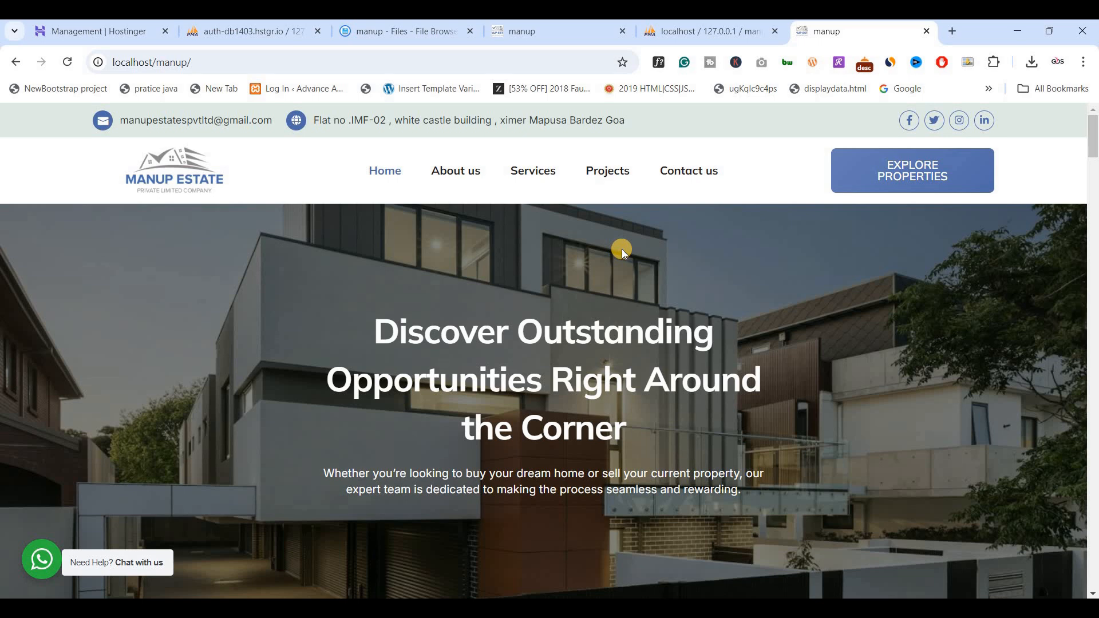
left_click(453, 171)
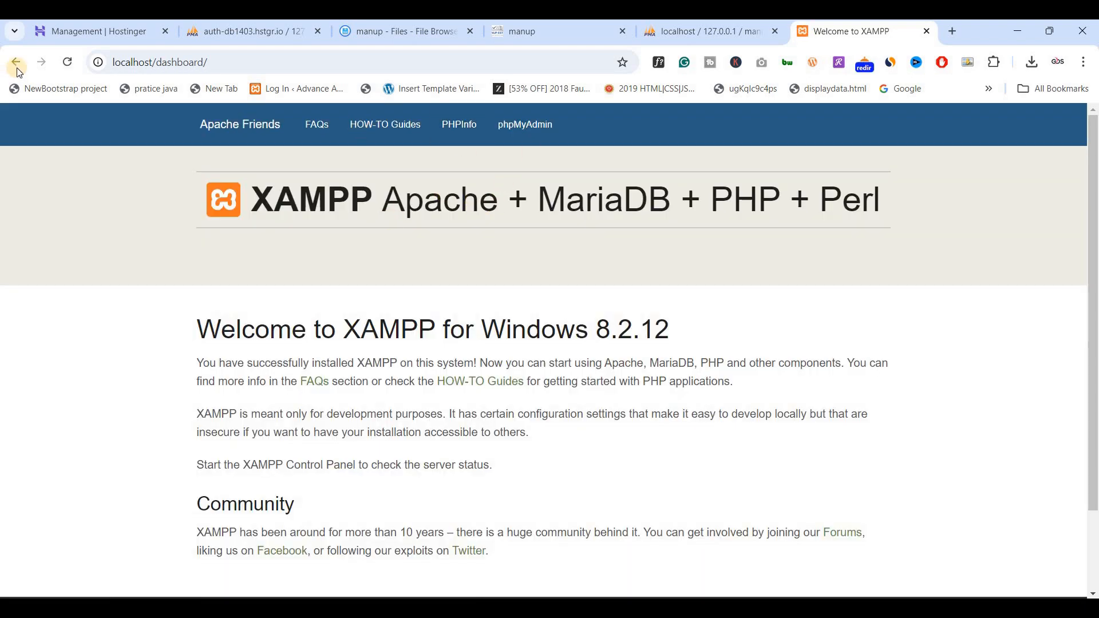
left_click(16, 62)
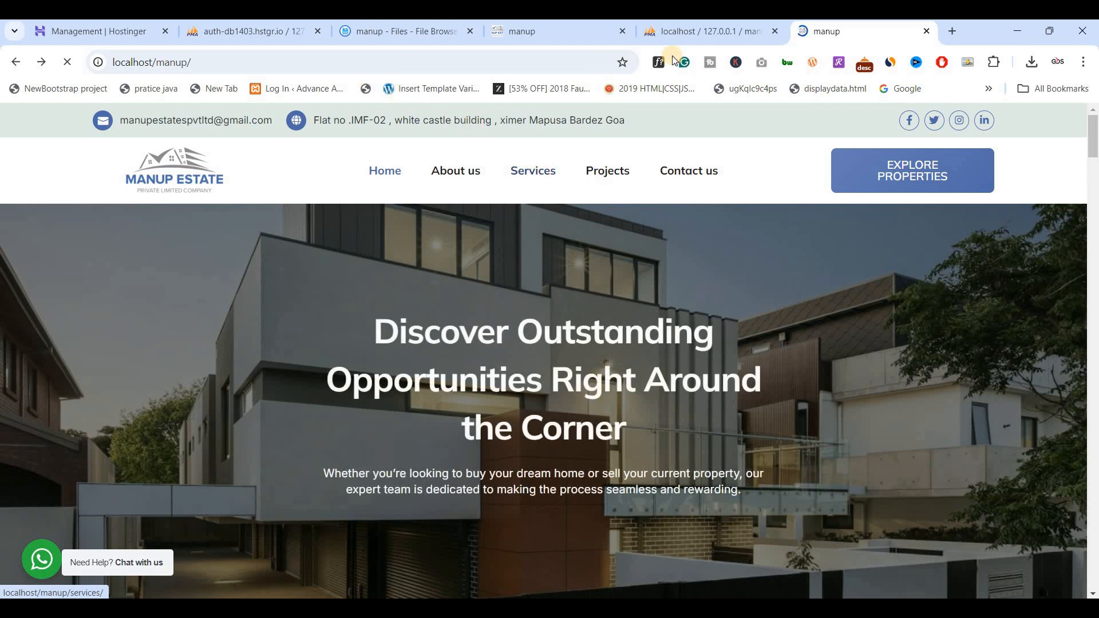
left_click(406, 62)
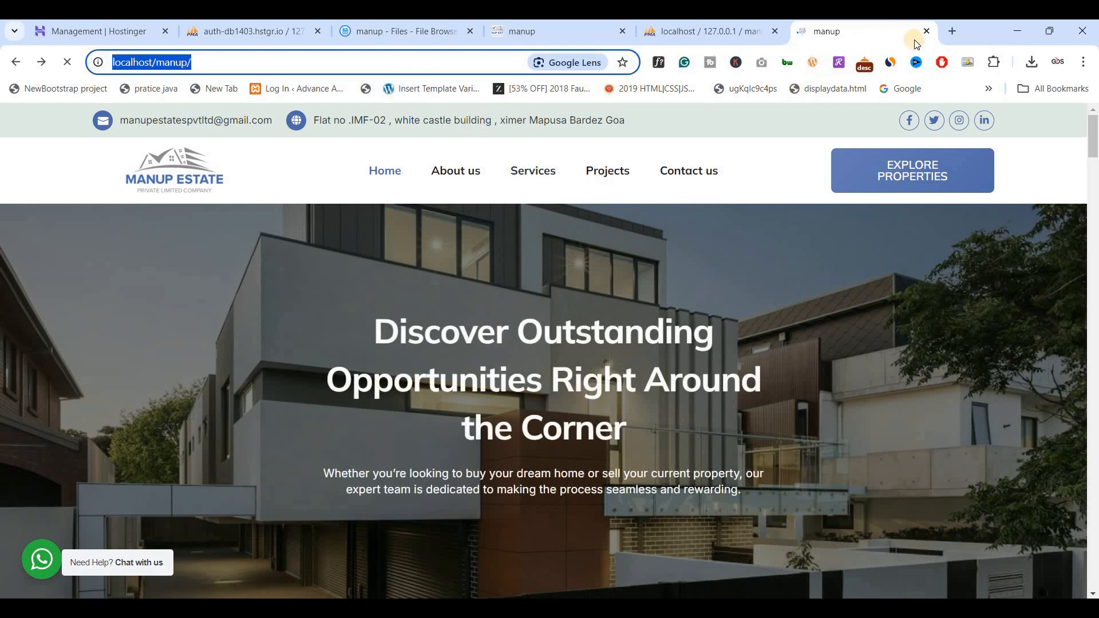
left_click(947, 35)
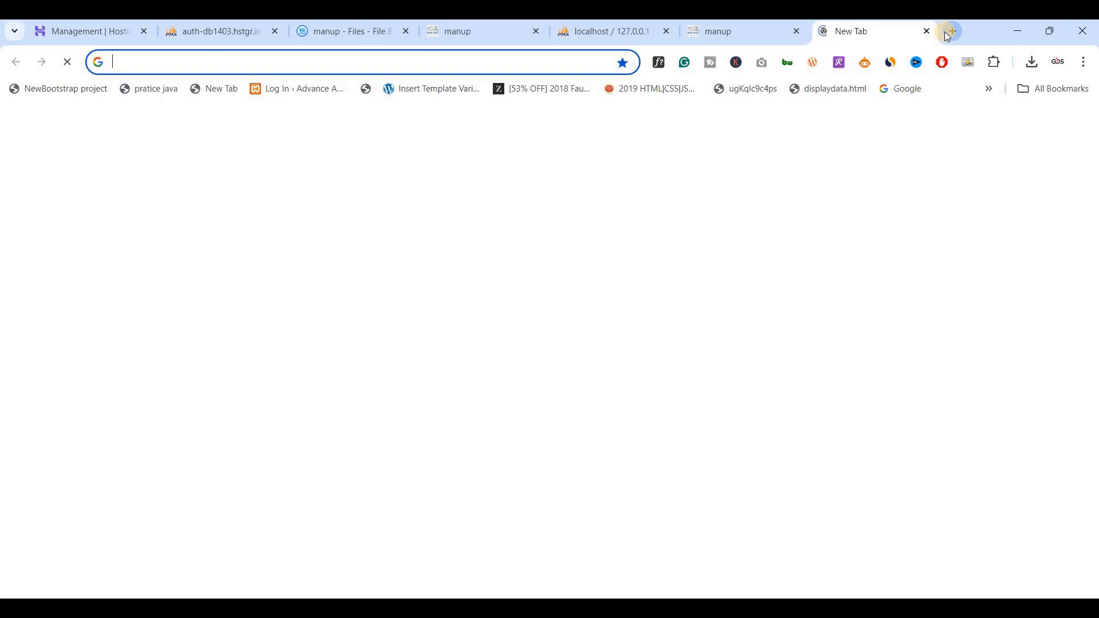
type("http://localhost/manup/")
type("wp-admin")
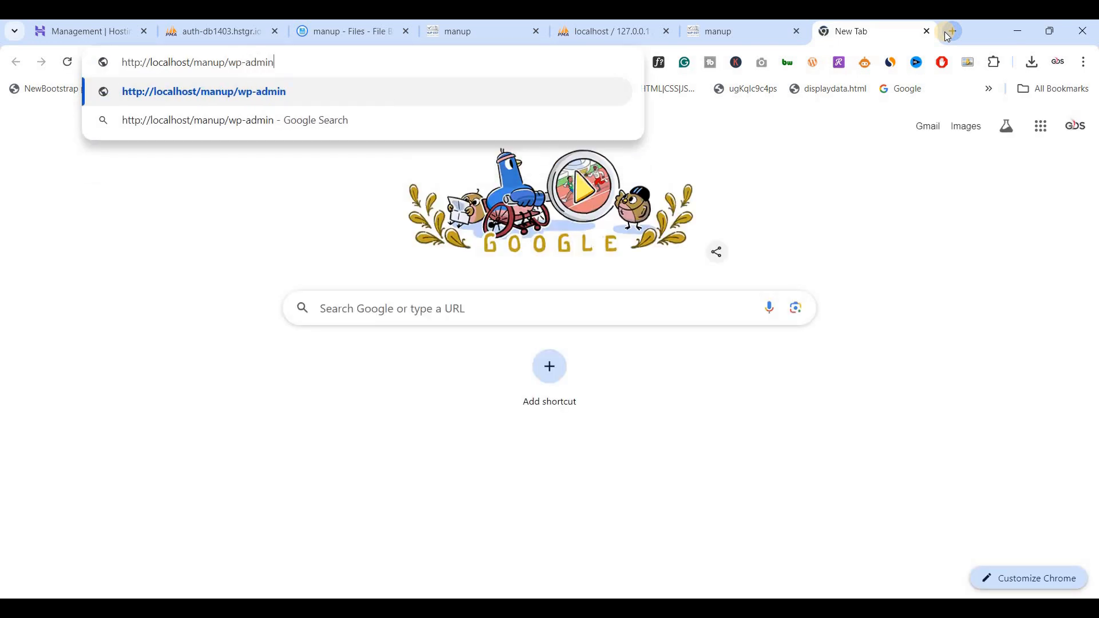
key("Return")
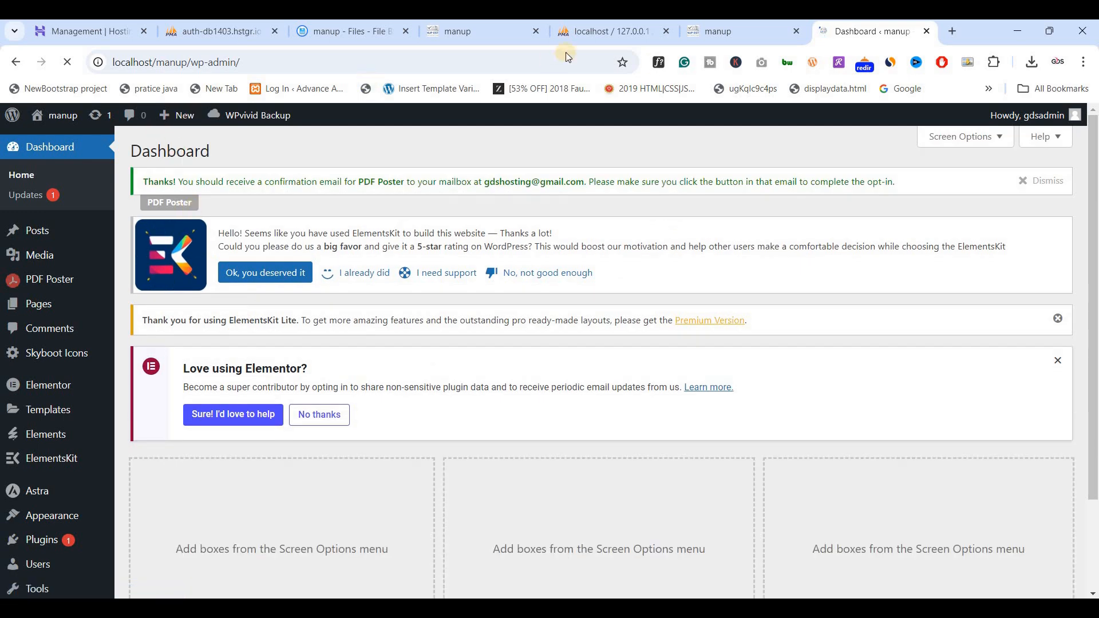
Return to the local site, check its About us link in a separate tab, and close that tab.
left_click(730, 36)
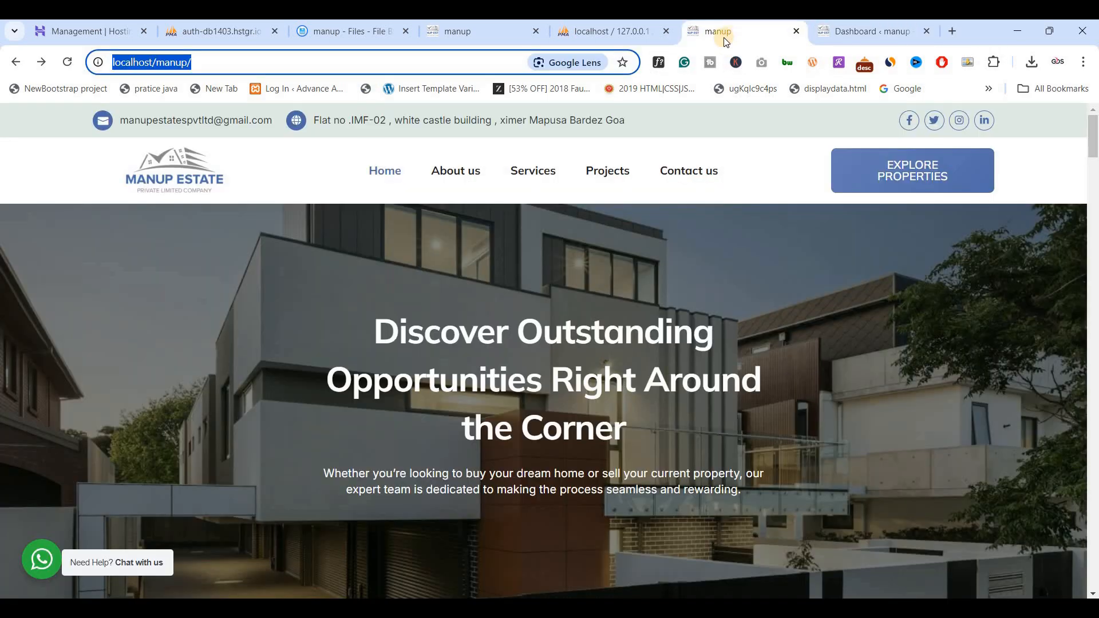
left_click(456, 174, "ctrl")
left_click(813, 33)
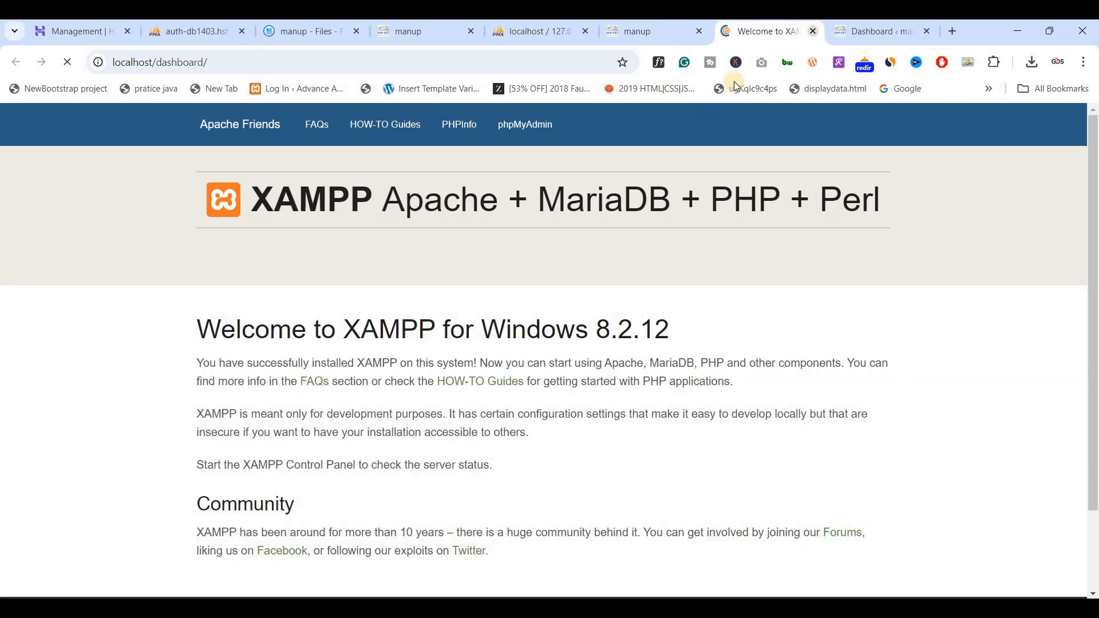
left_click(758, 35)
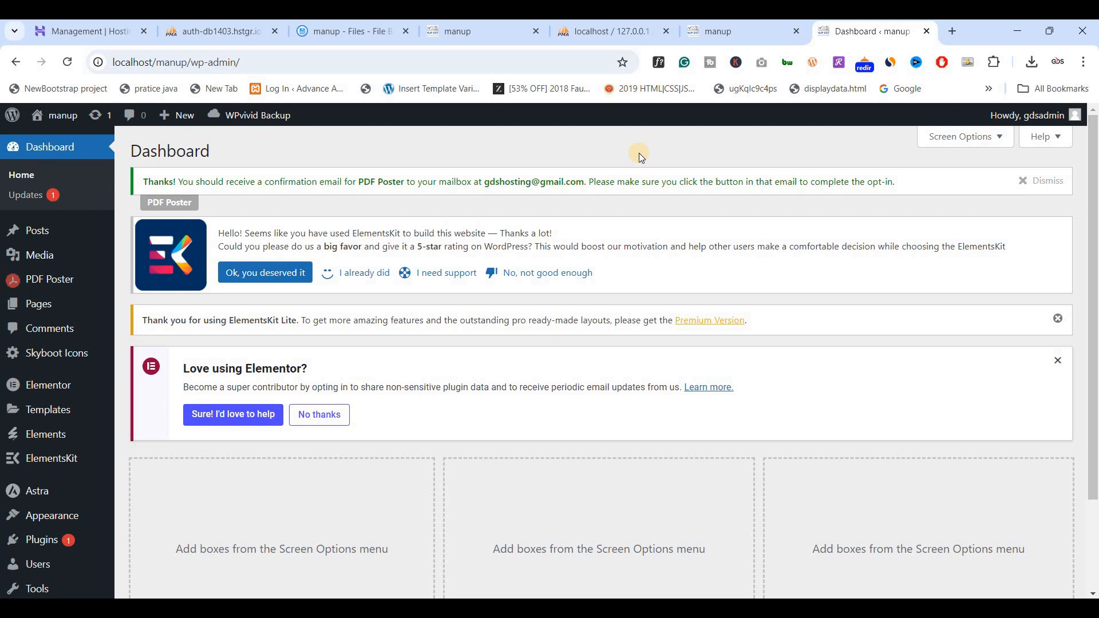
Open the WordPress Permalink Settings and save the permalink structure as Plain.
scroll(385, 343, "down", 2)
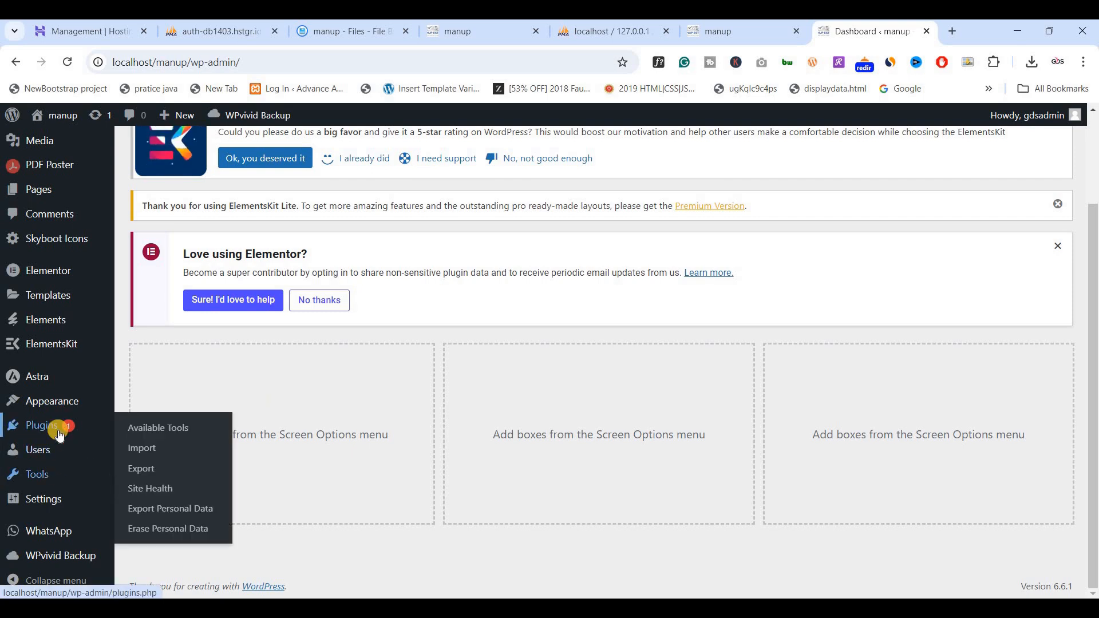
mouse_move(57, 499)
left_click(155, 507)
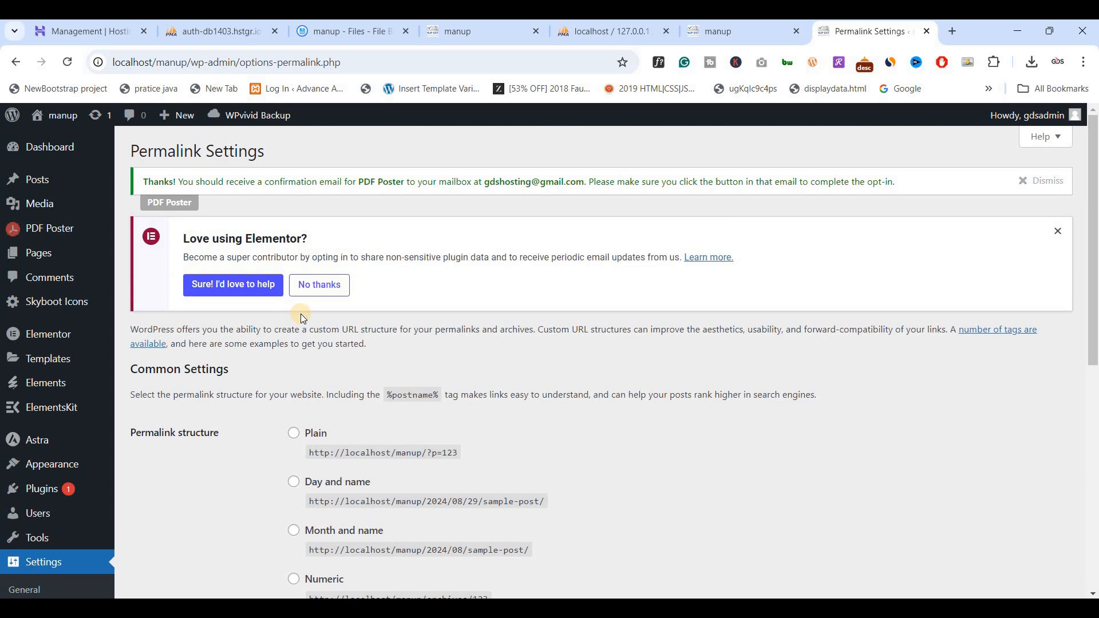
scroll(266, 355, "down", 3)
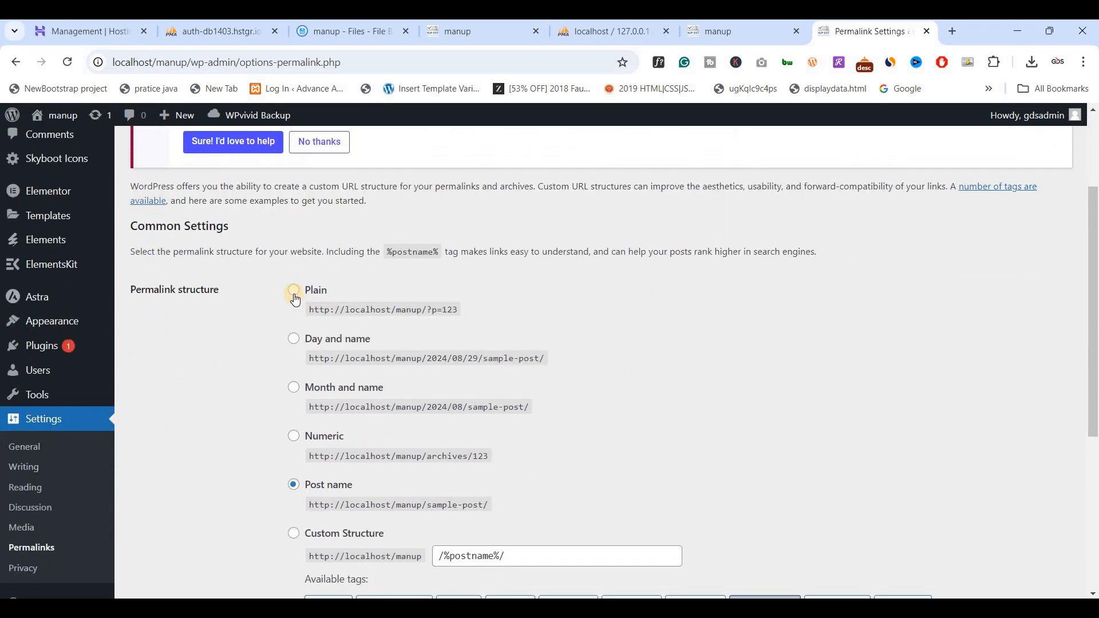
left_click(297, 293)
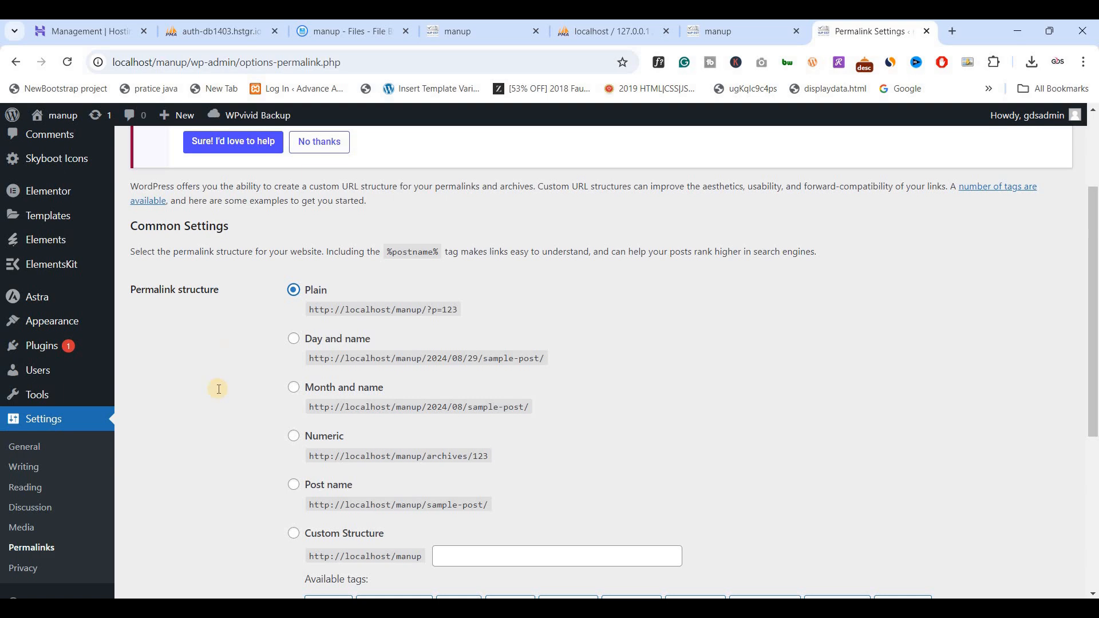
scroll(216, 387, "down", 5)
left_click(167, 528)
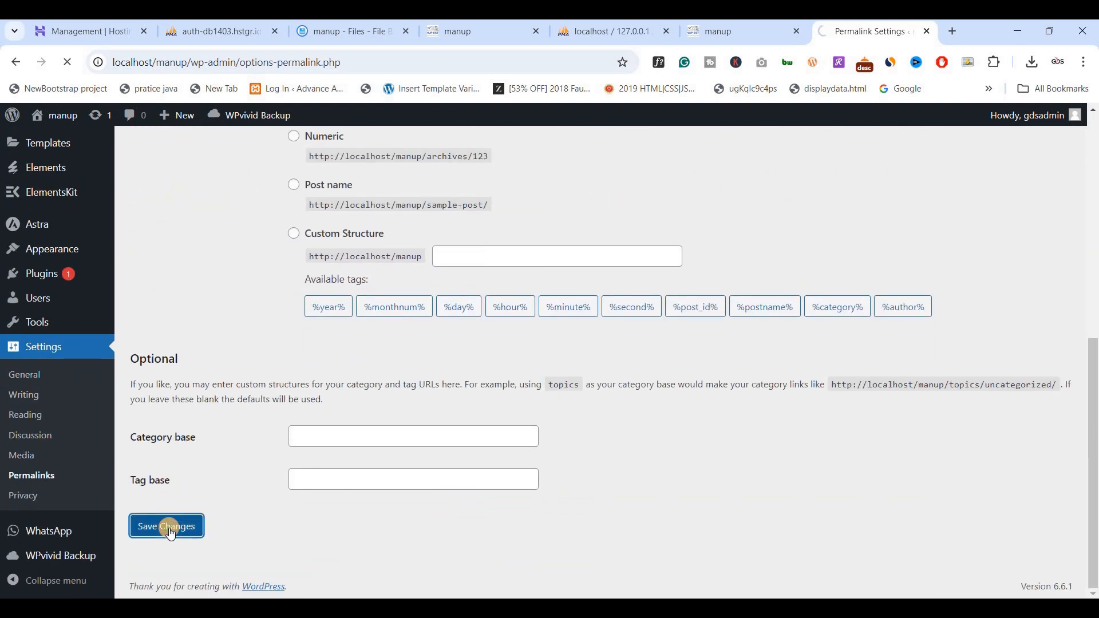
Set the permalink structure to Post name, save it, and review the saved permalink settings.
scroll(280, 417, "down", 5)
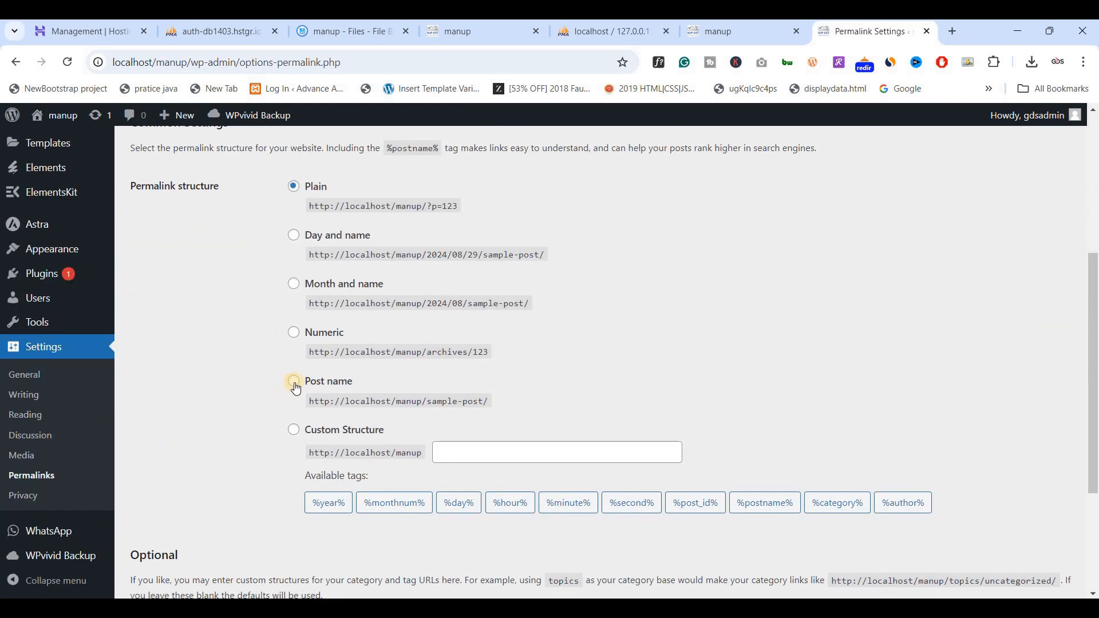
left_click(294, 388)
scroll(179, 523, "down", 3)
left_click(183, 535)
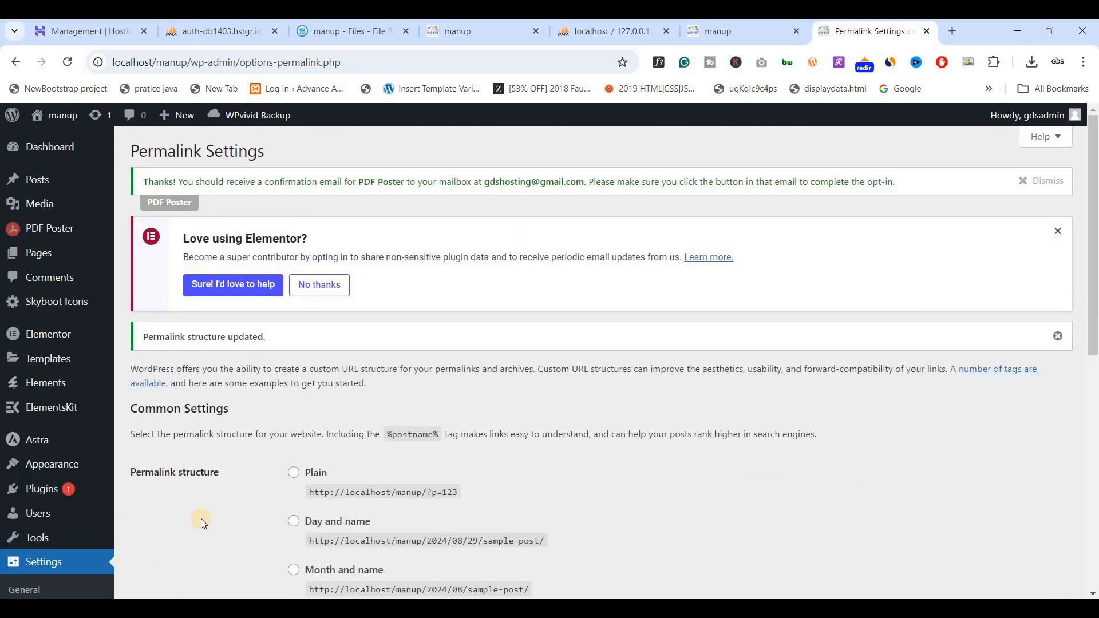
scroll(316, 452, "down", 4)
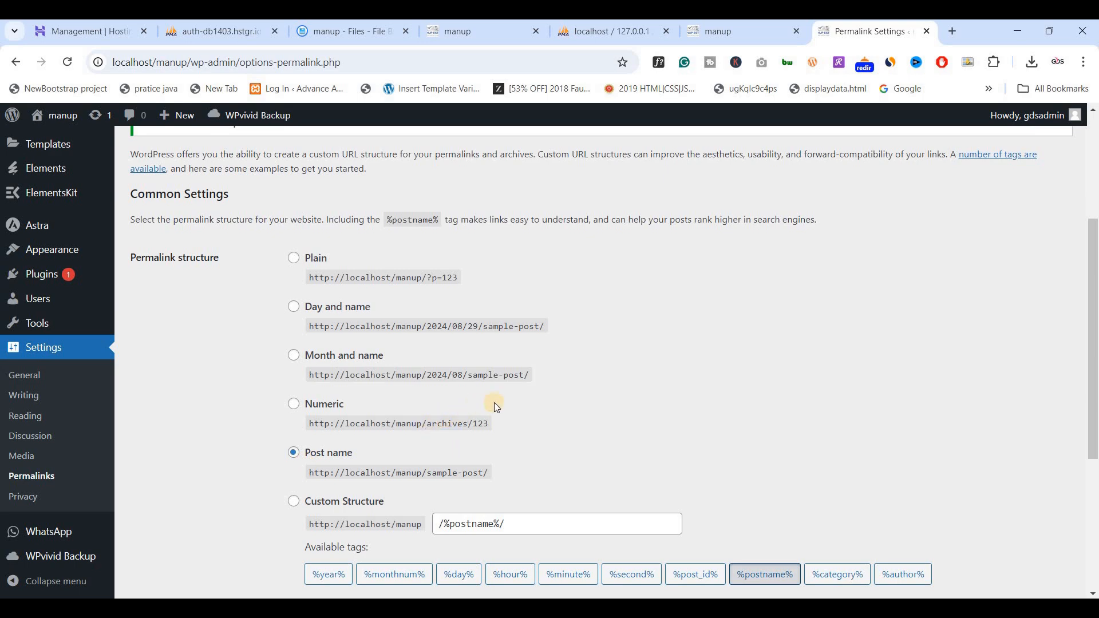
scroll(517, 365, "up", 4)
Reload the local home page and open its About us page in a new tab to recheck the link.
left_click(690, 37)
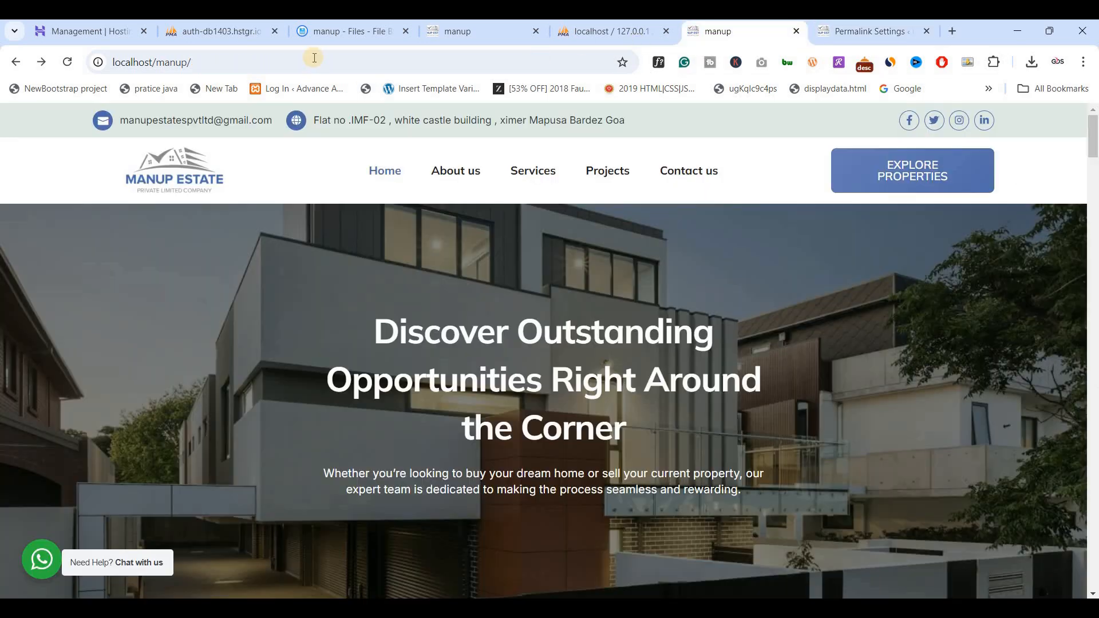
left_click(313, 58)
key("Return")
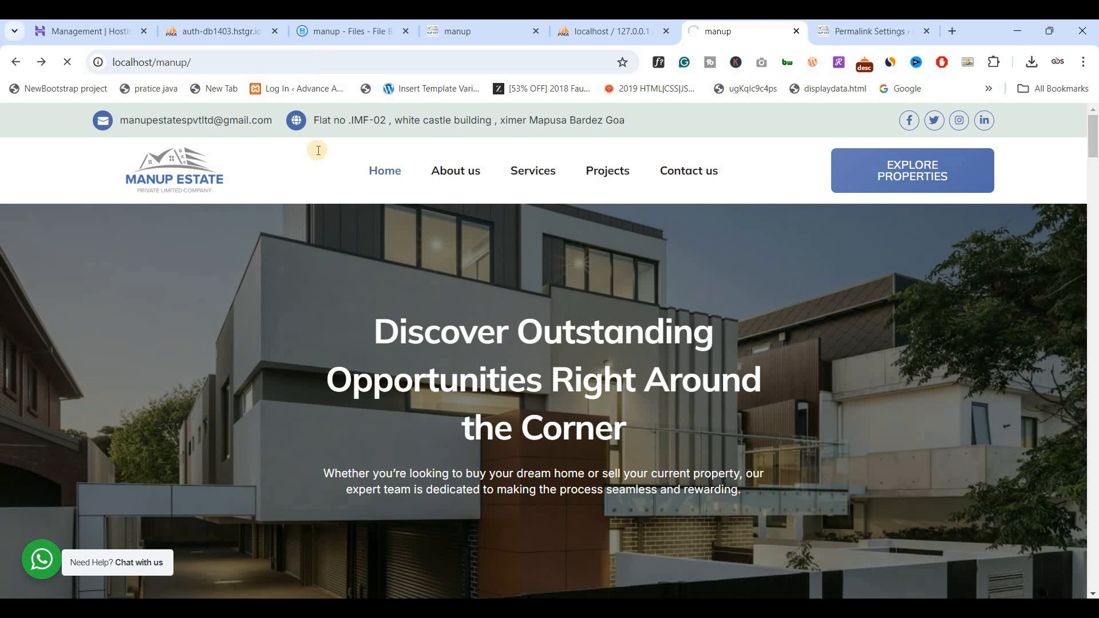
middle_click(473, 182)
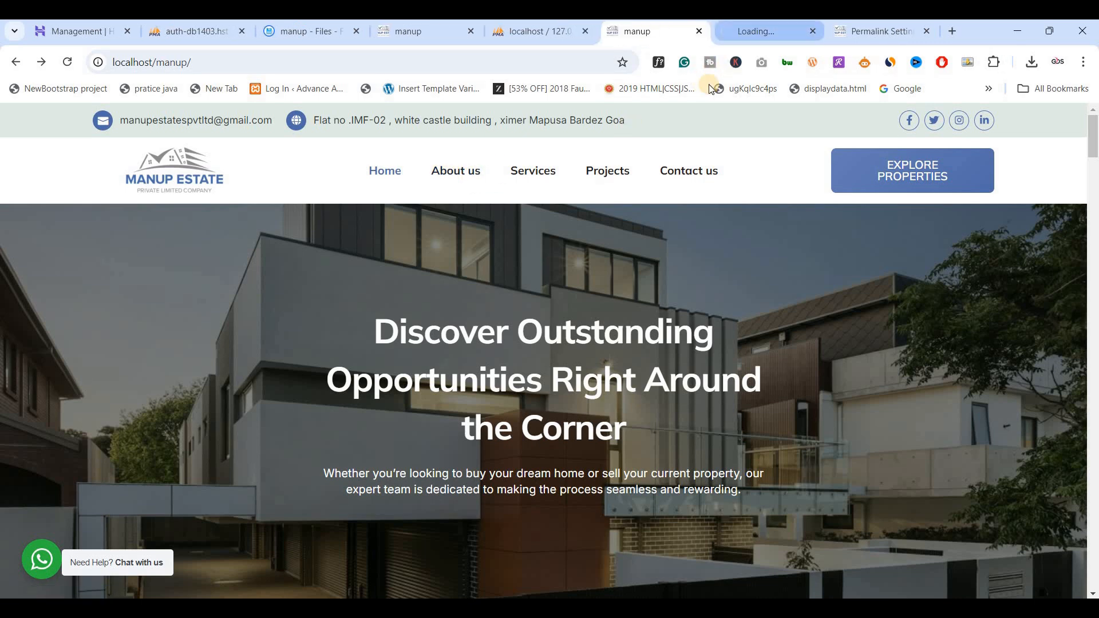
left_click(752, 34)
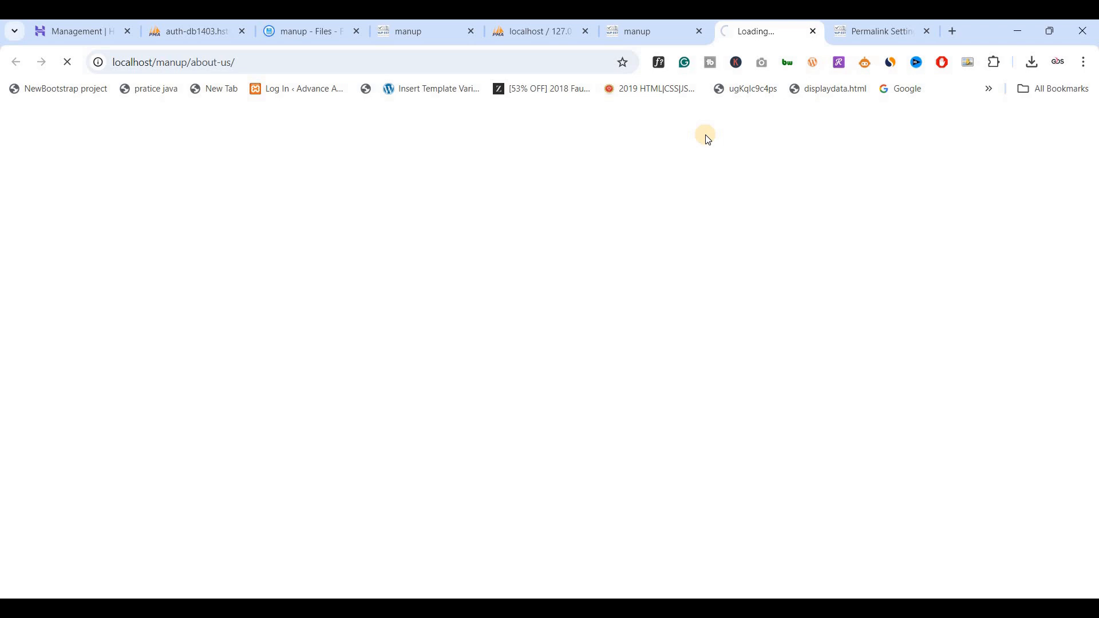
Look over the home page again, check the Services page in the other tab, and follow the site logo's link from there.
left_click(660, 43)
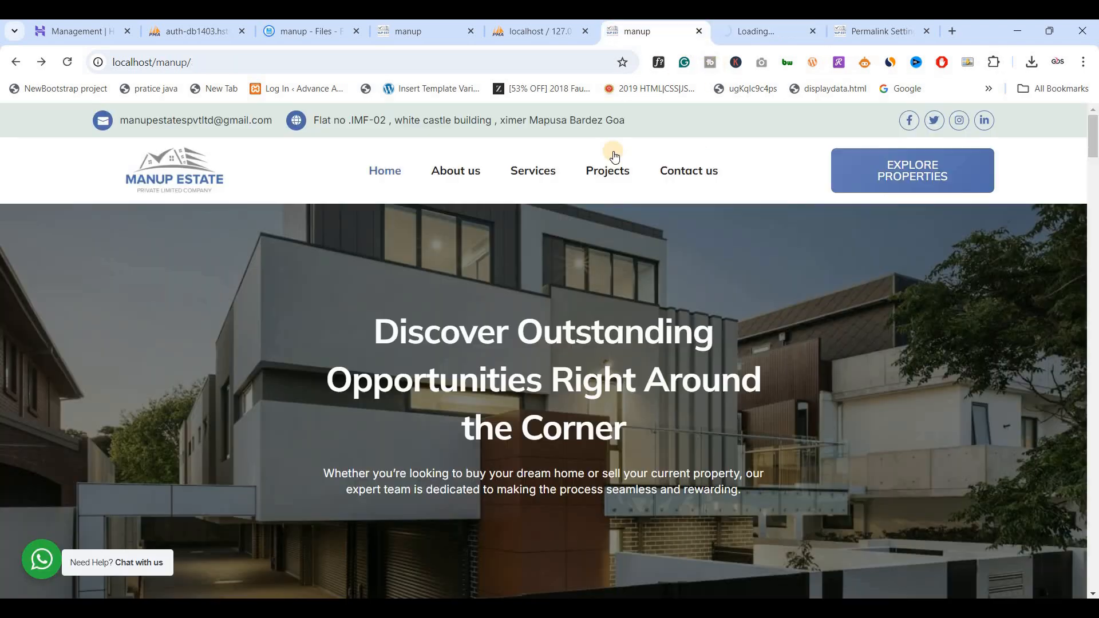
scroll(501, 266, "down", 8)
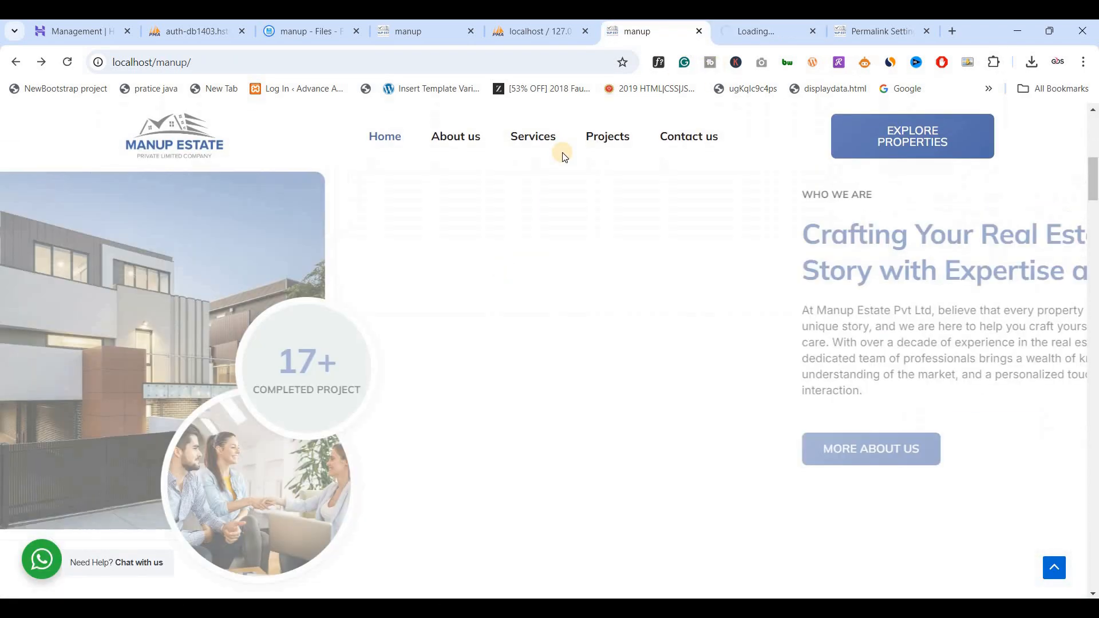
scroll(563, 155, "up", 5)
left_click(765, 33)
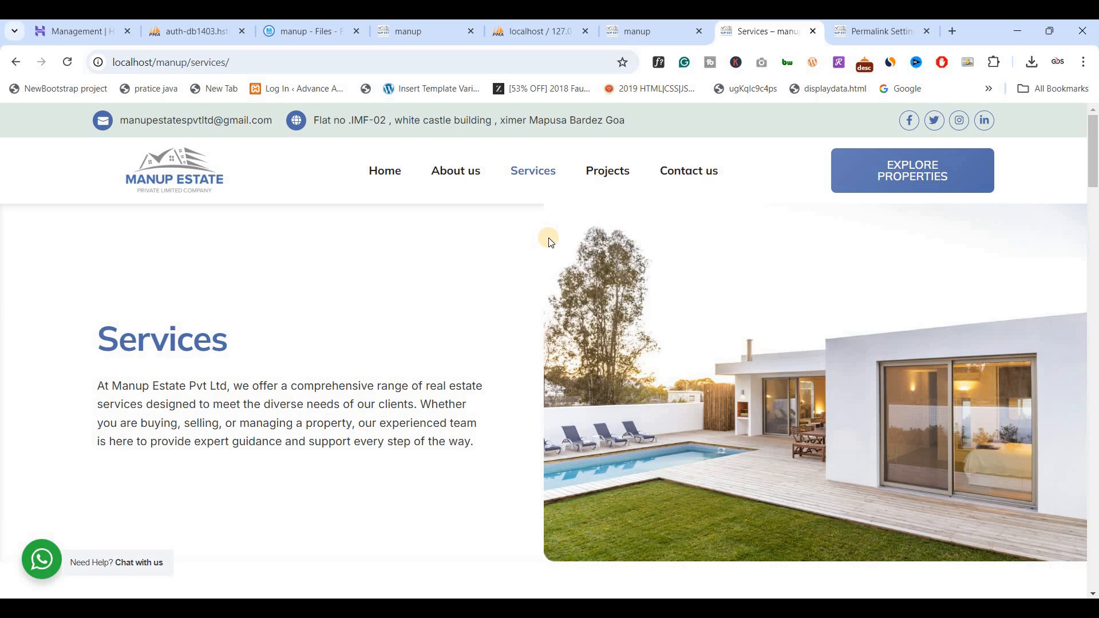
left_click(204, 180)
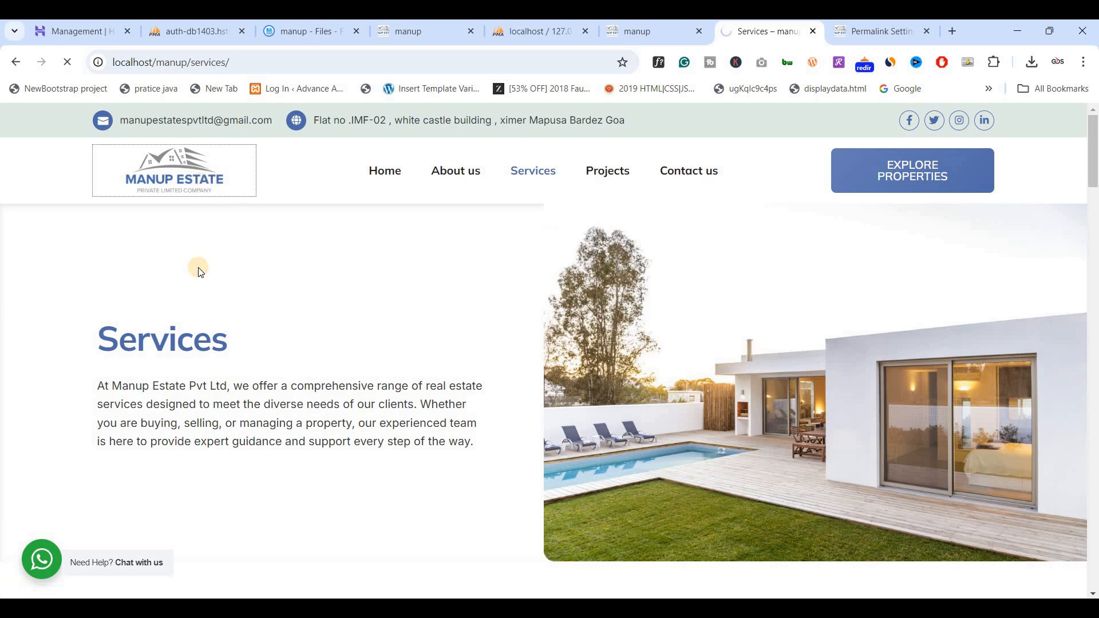